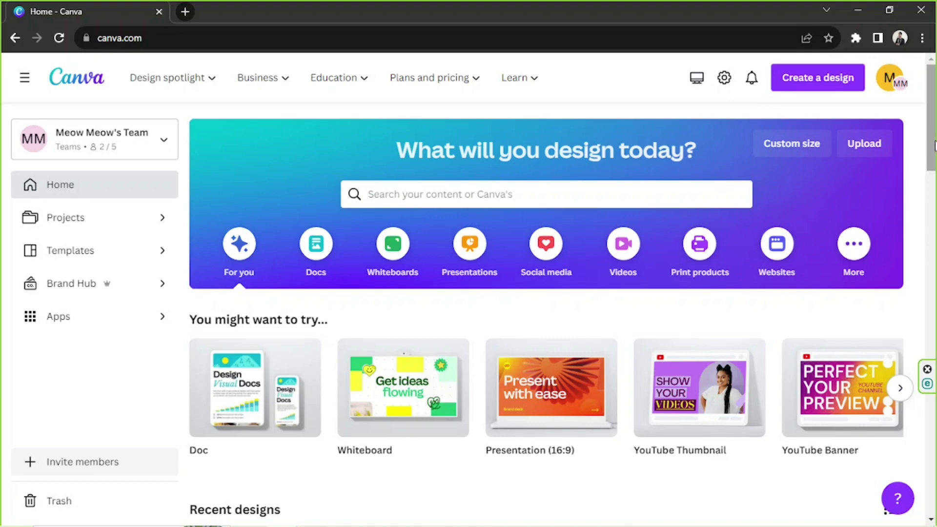
Scroll the 'You might want to try' suggestions right to reveal the Video option
left_click(899, 390)
mouse_move(444, 412)
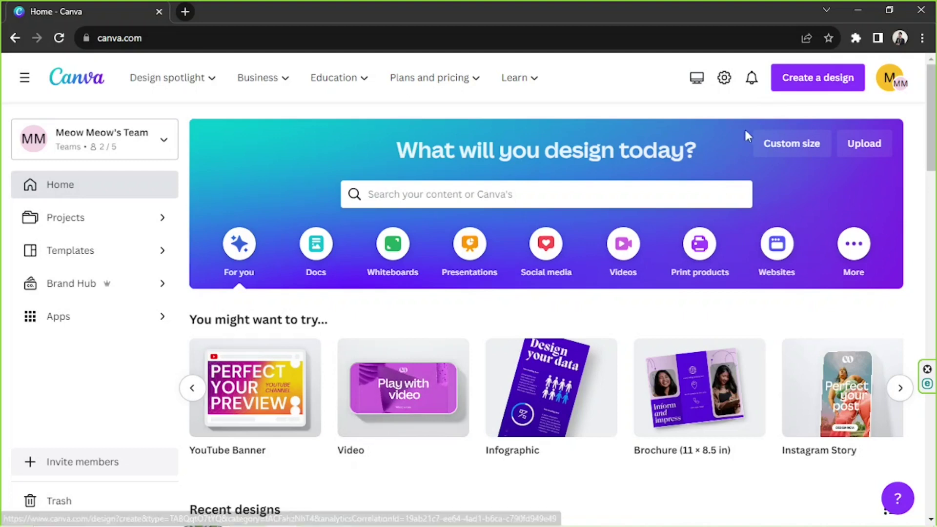
left_click(791, 146)
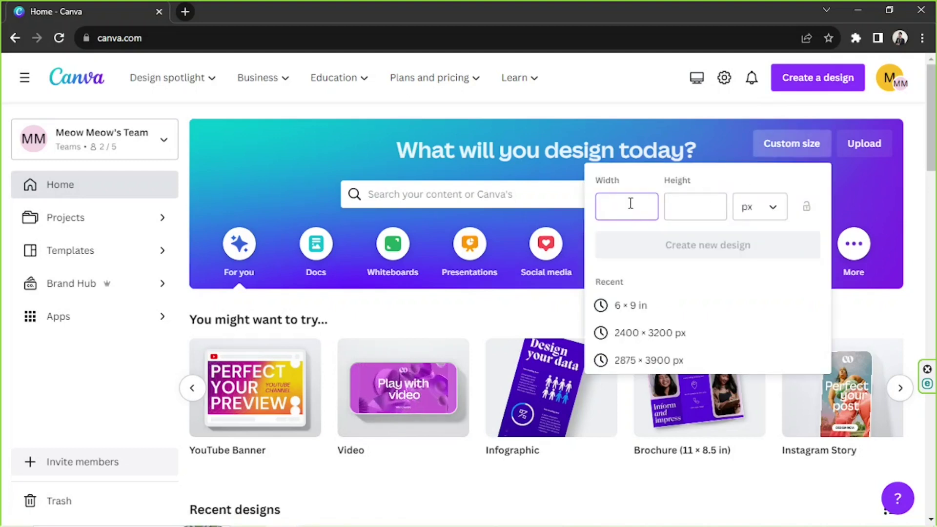
left_click(772, 206)
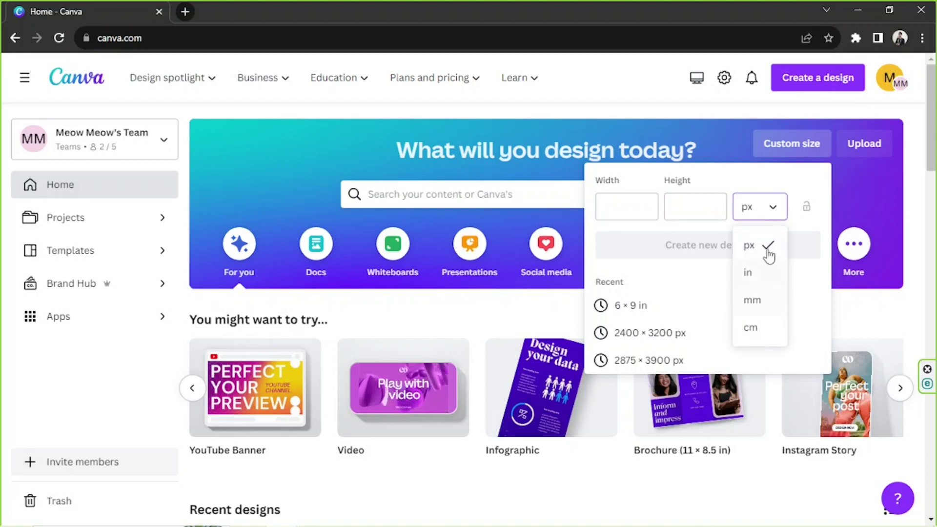
left_click(765, 208)
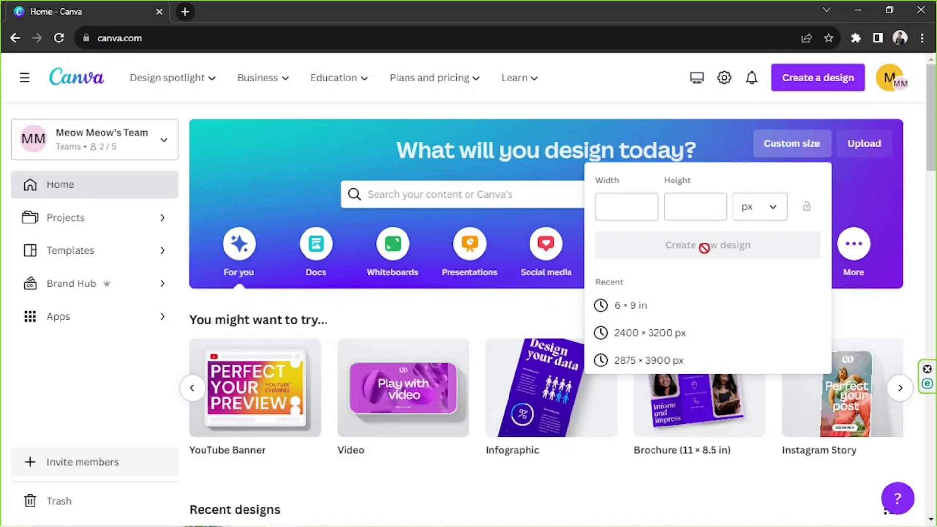
Create a blank 1920 × 1080 px Video design and collapse the templates panel
left_click(576, 254)
mouse_move(376, 406)
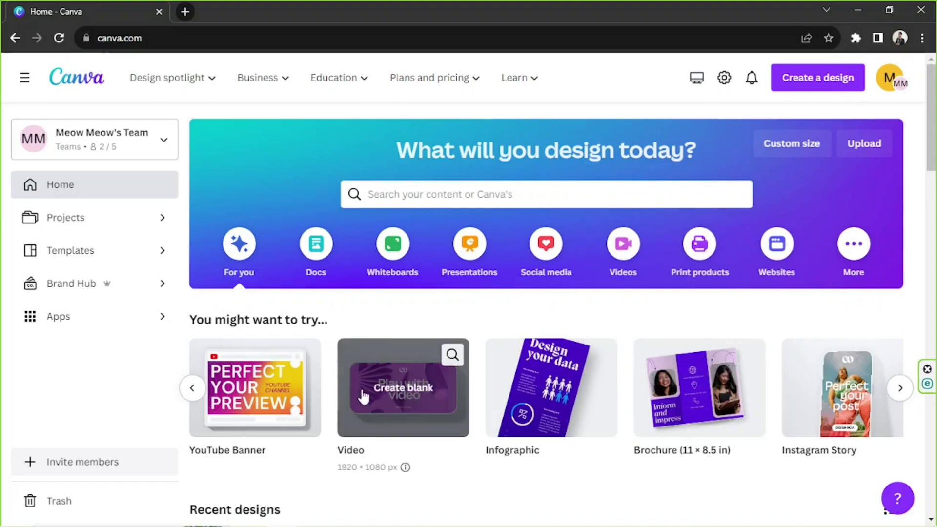
left_click(419, 411)
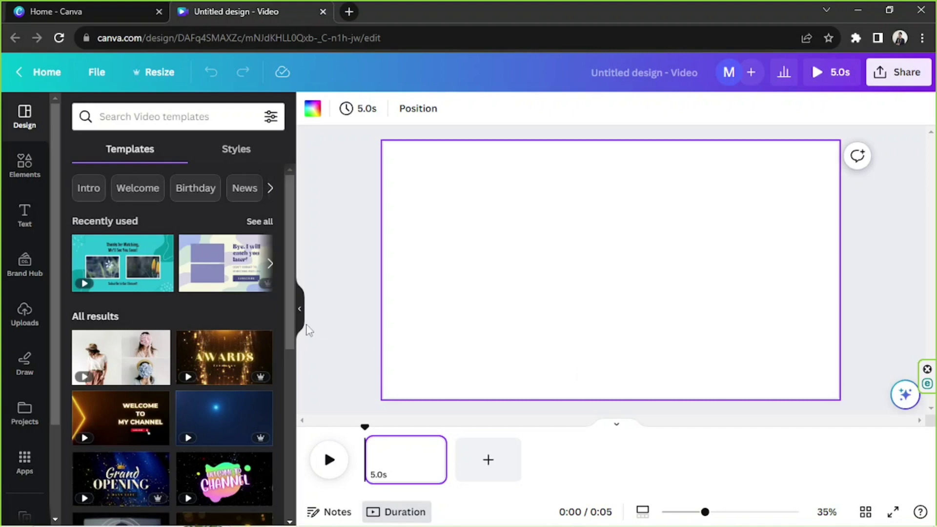
left_click(300, 322)
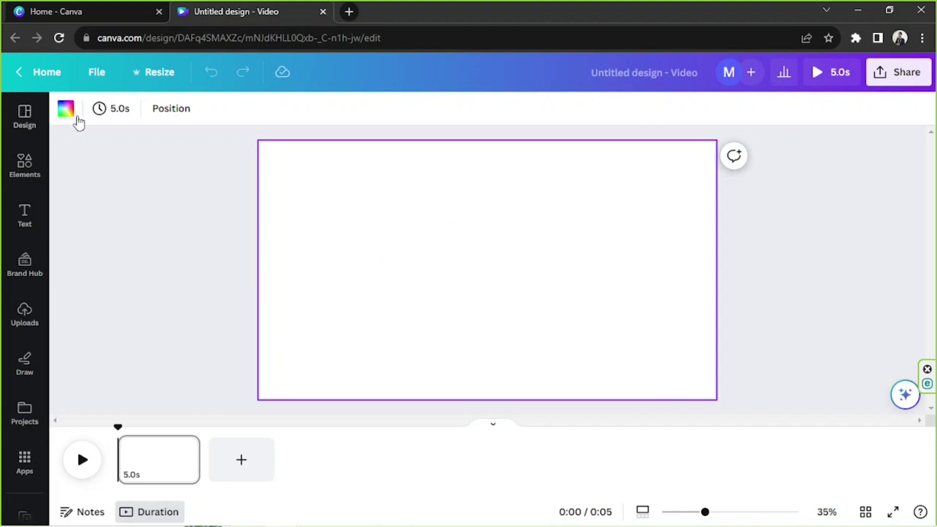
Fill the page background with the yellow-pink gradient after briefly trying magenta
left_click(64, 115)
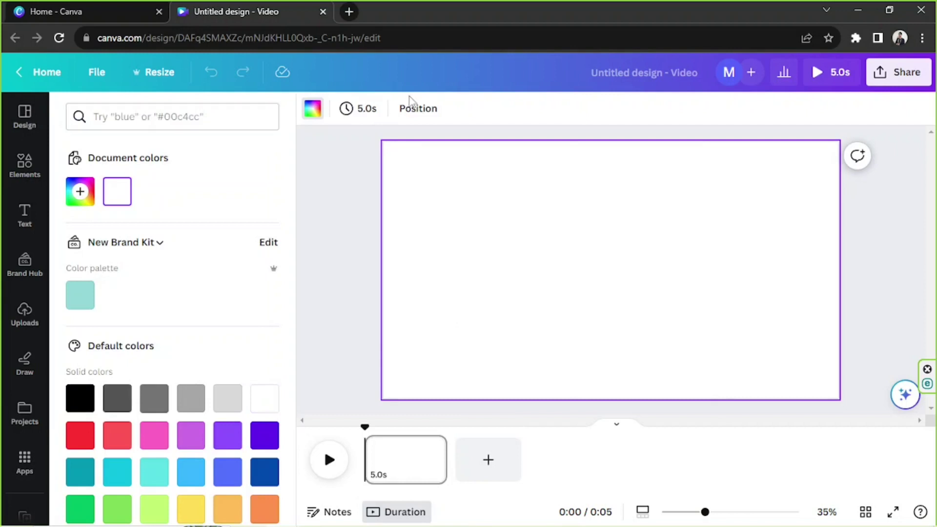
scroll(289, 212, "down", 4)
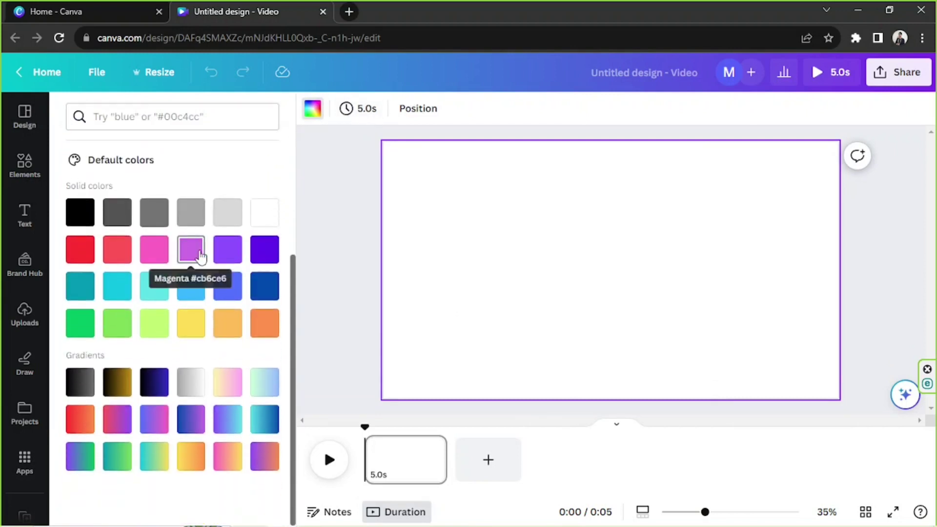
left_click(200, 256)
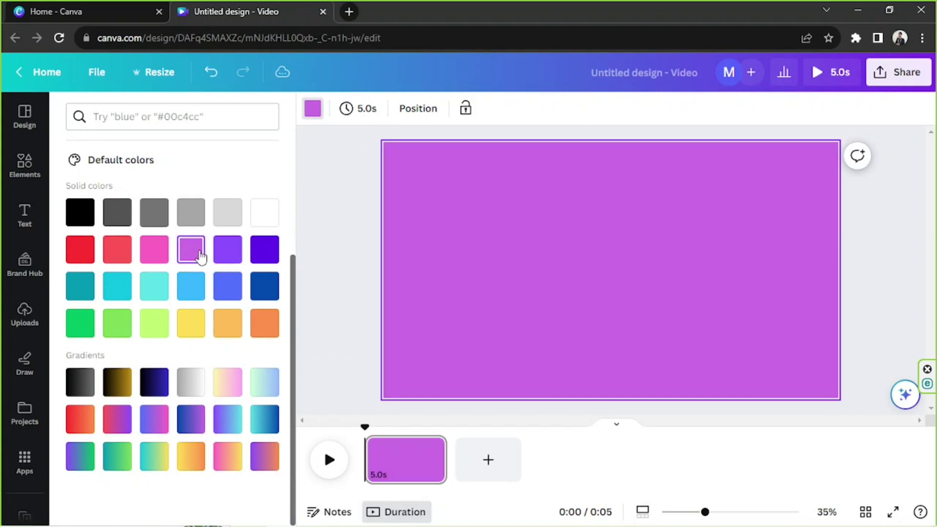
left_click(223, 383)
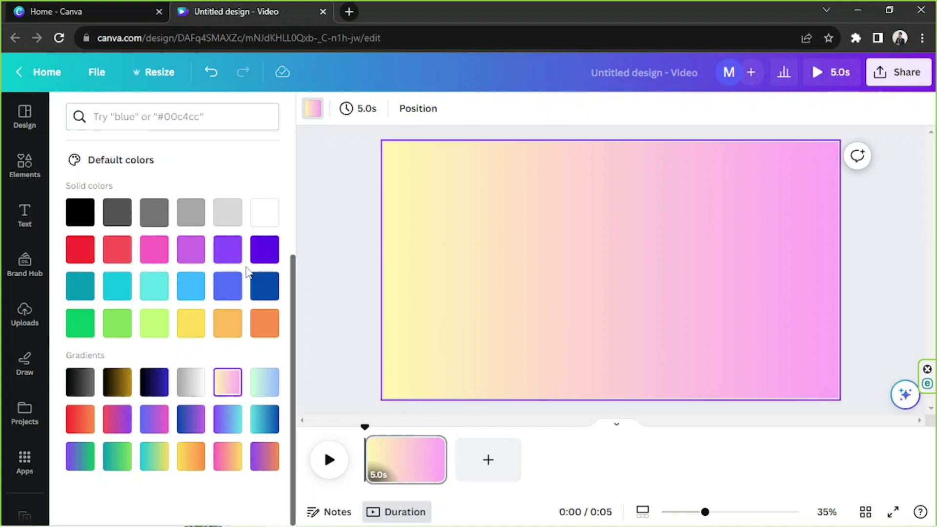
scroll(248, 272, "up", 4)
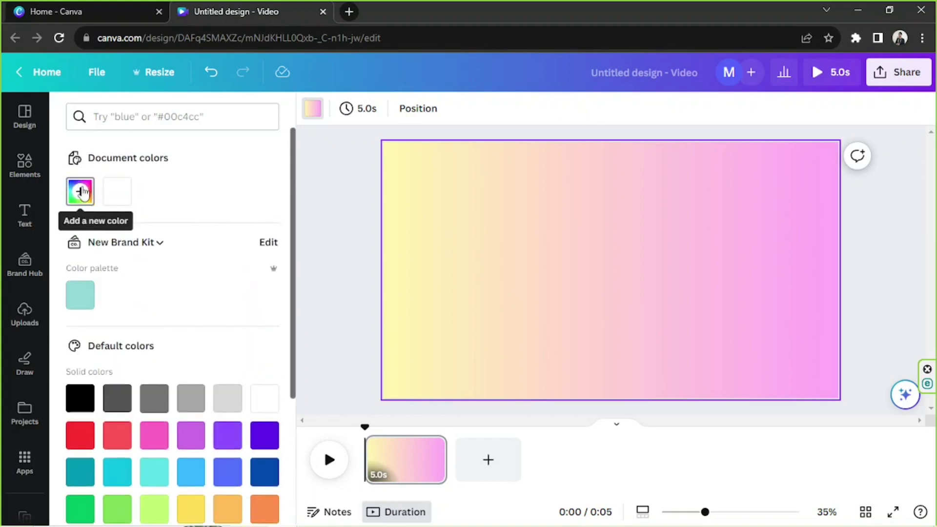
Change the gradient's first colour from yellow to lavender, keeping the pink second colour
left_click(81, 192)
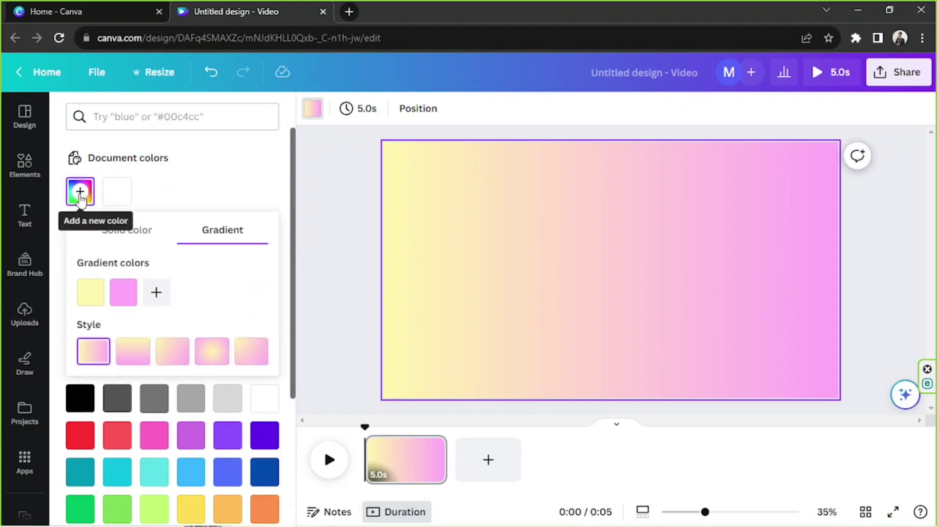
left_click(87, 305)
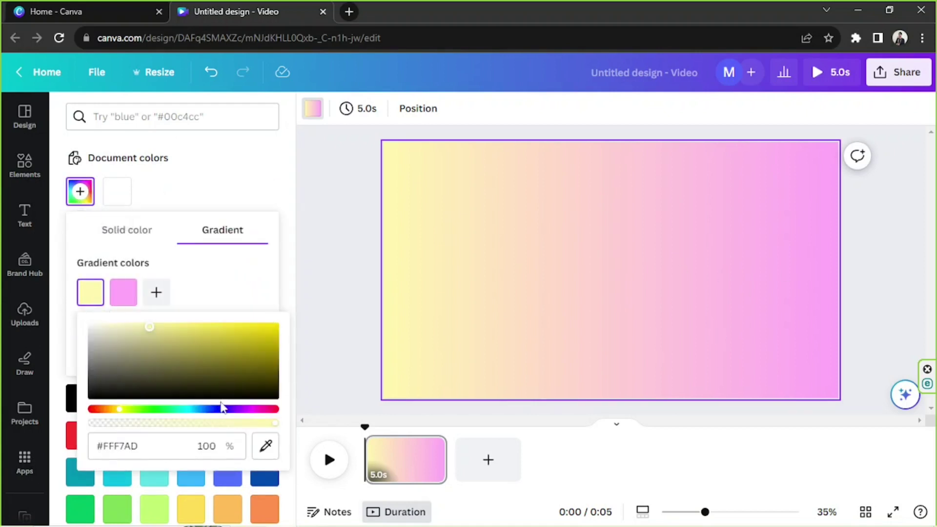
left_click(221, 408)
left_click(125, 292)
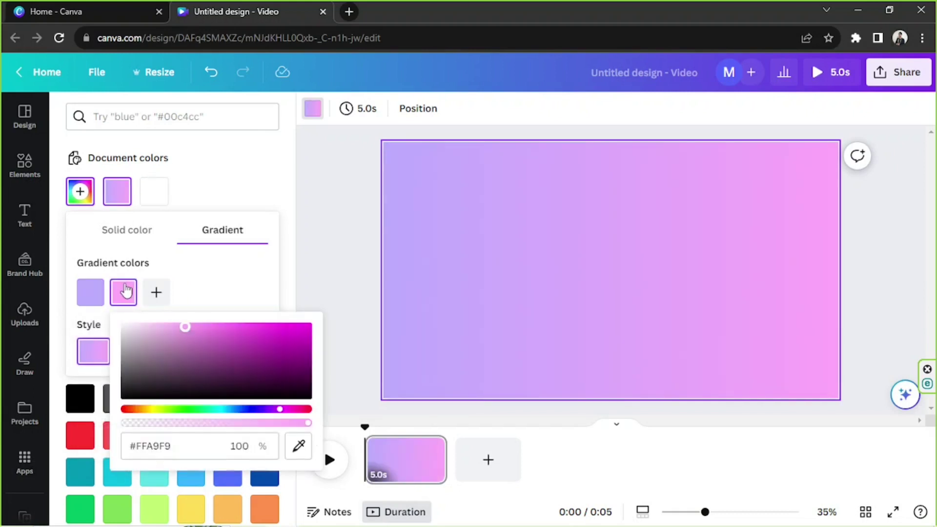
left_click(218, 288)
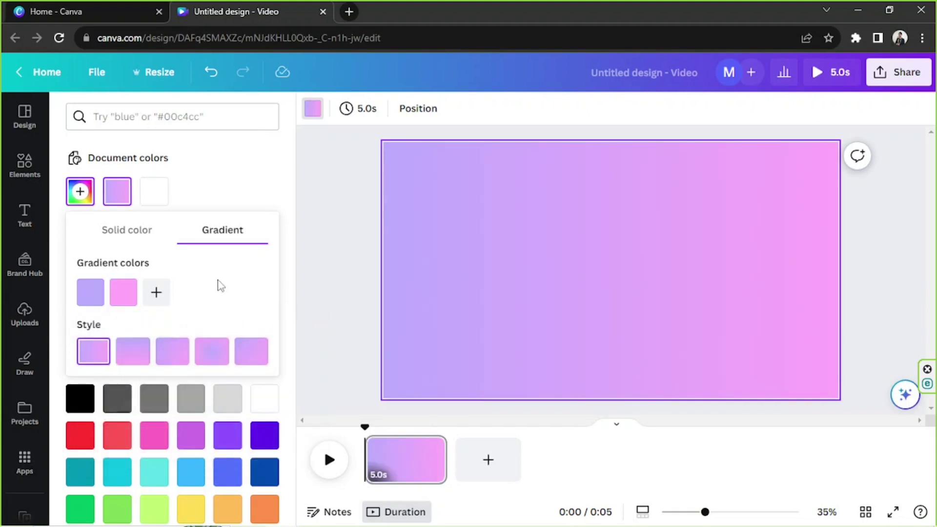
Add two more gradient colours: a near-white and a greyish pink #D4C4C4
left_click(156, 292)
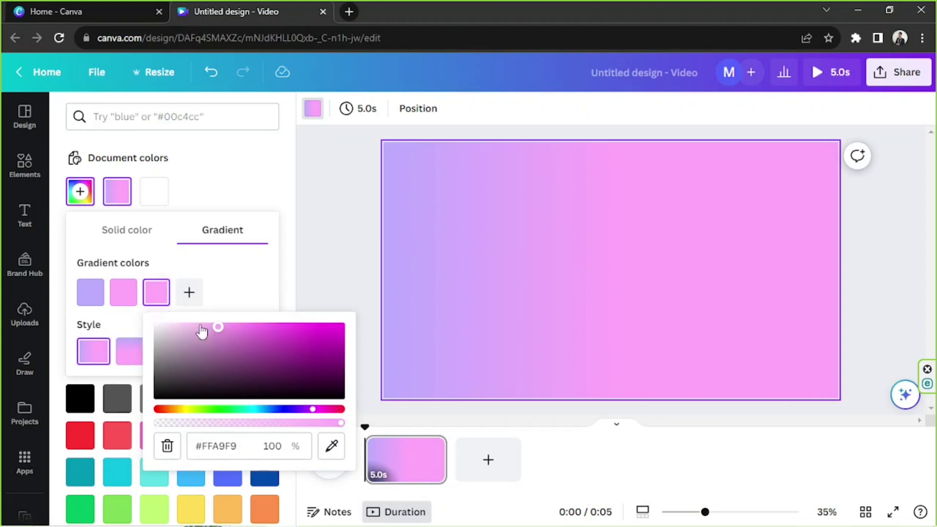
left_click_drag(218, 327, 157, 314)
left_click(187, 291)
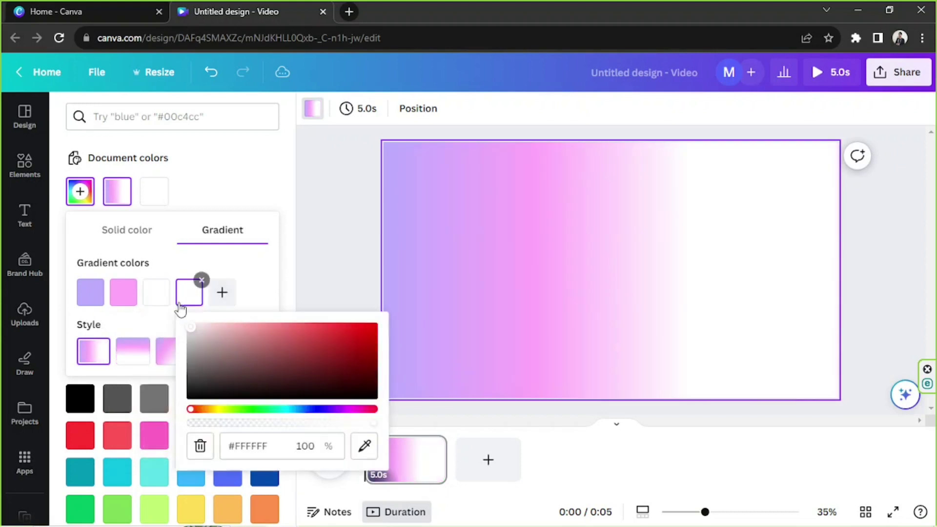
left_click_drag(212, 339, 161, 296)
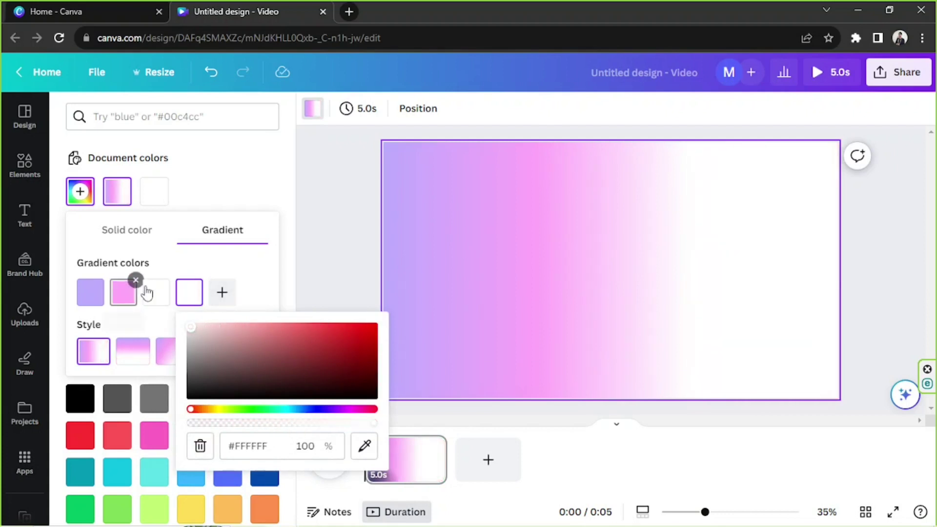
left_click_drag(218, 350, 201, 335)
left_click(259, 286)
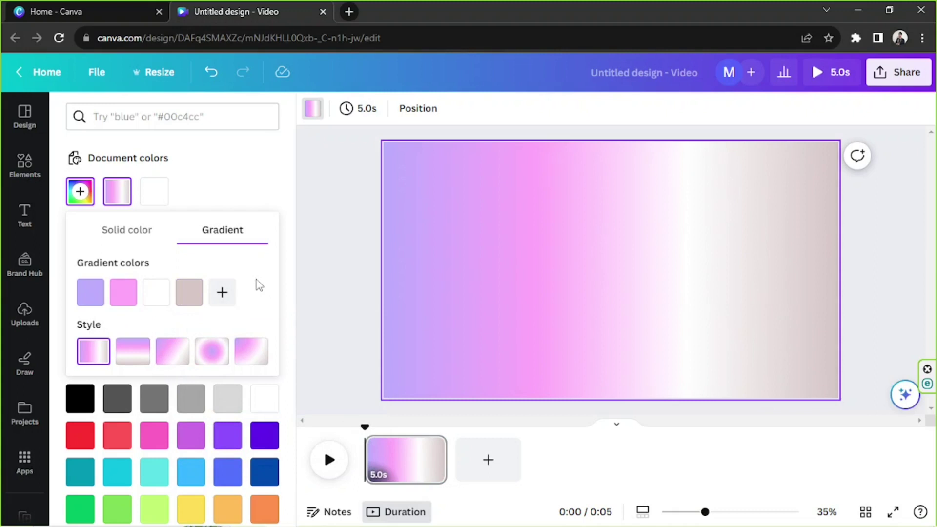
Try vertical, diagonal and radial gradient styles, settling on the corner gradient
left_click(133, 351)
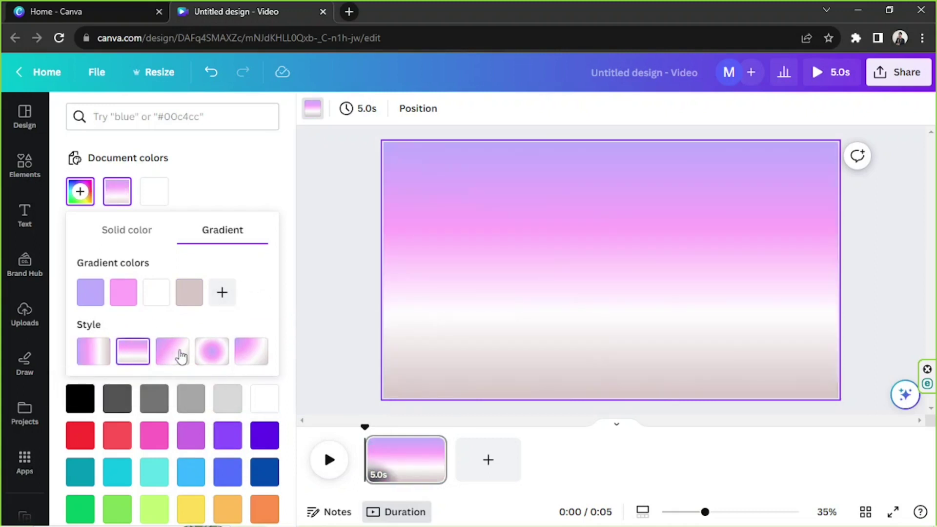
left_click(184, 357)
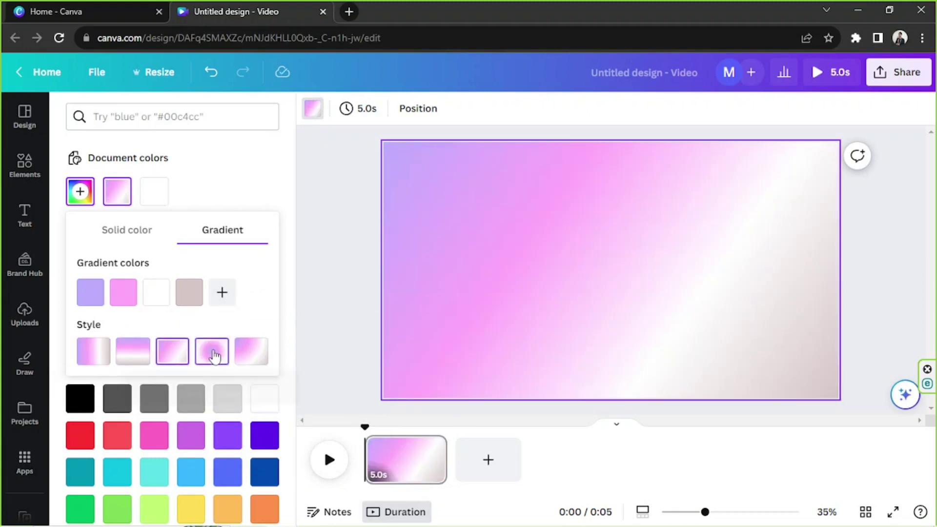
left_click(214, 356)
left_click(251, 357)
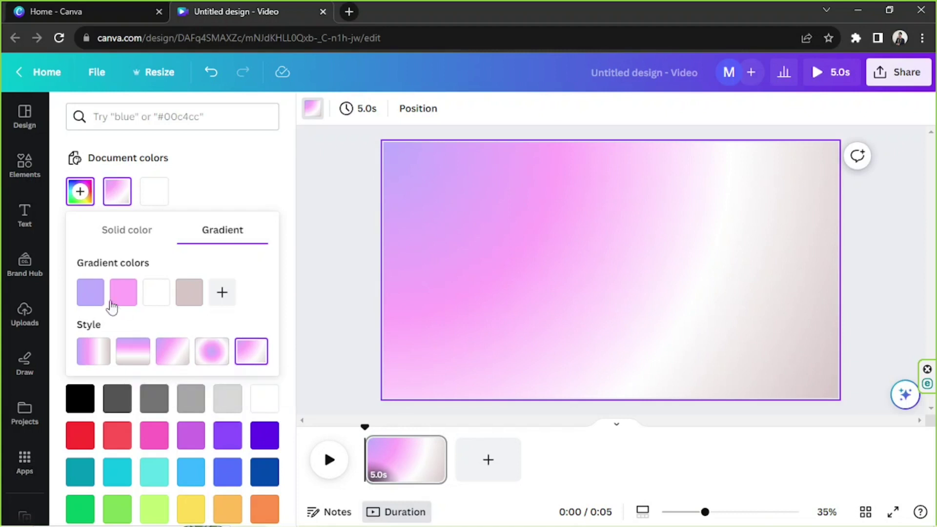
Replace the gradient with a solid light purple background, fine-tuned to #BE8BFF
left_click(265, 198)
scroll(268, 310, "down", 3)
left_click(229, 308)
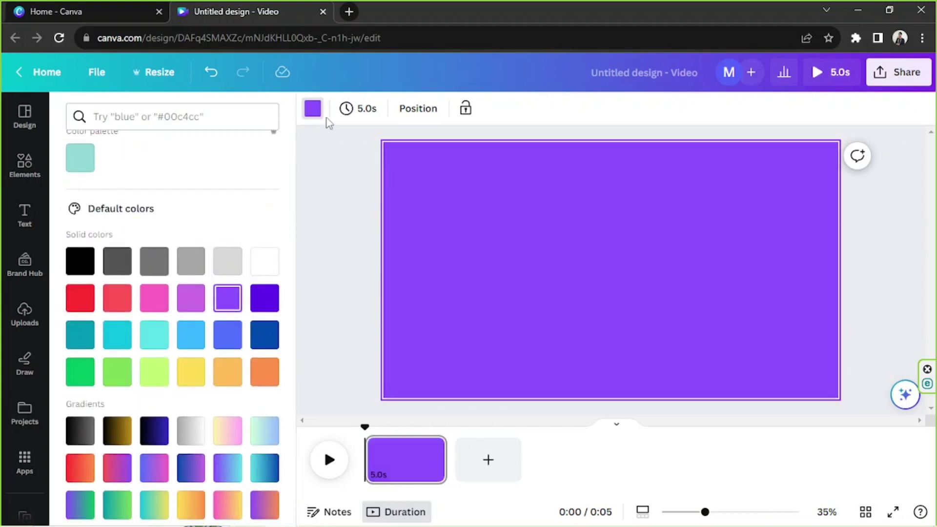
left_click(315, 110)
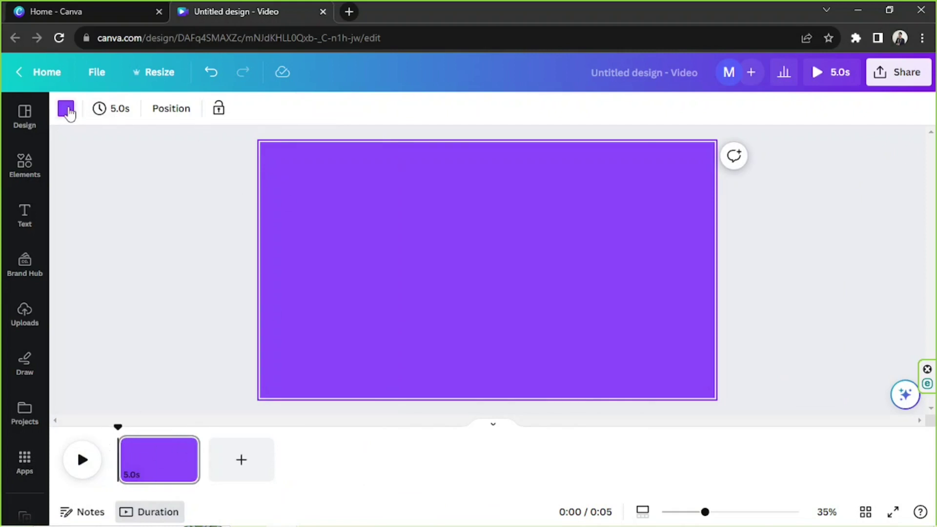
left_click(66, 108)
left_click(91, 196)
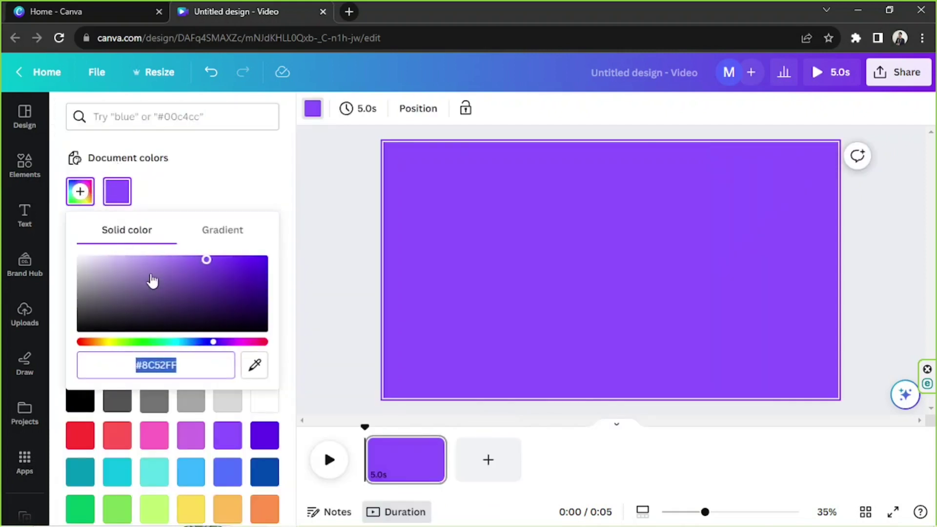
left_click_drag(149, 276, 153, 250)
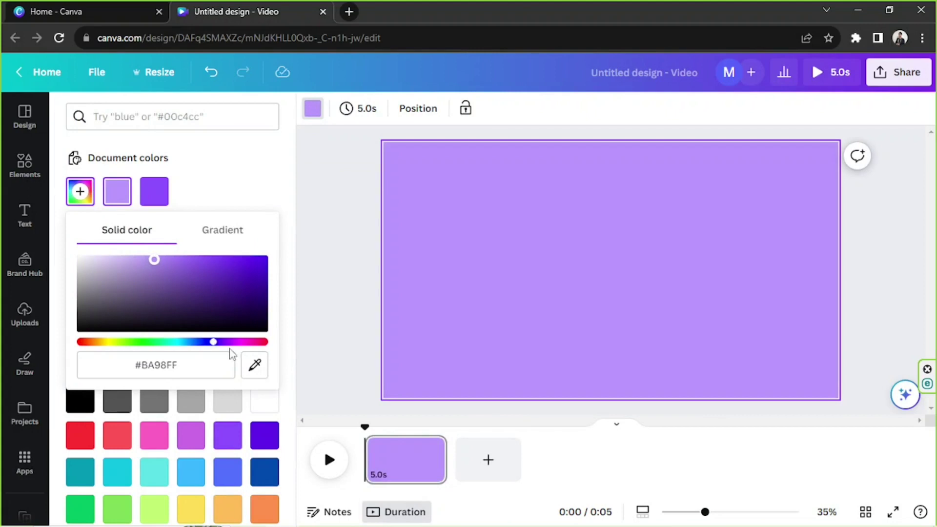
left_click_drag(212, 342, 223, 342)
left_click_drag(174, 274, 163, 251)
left_click(307, 231)
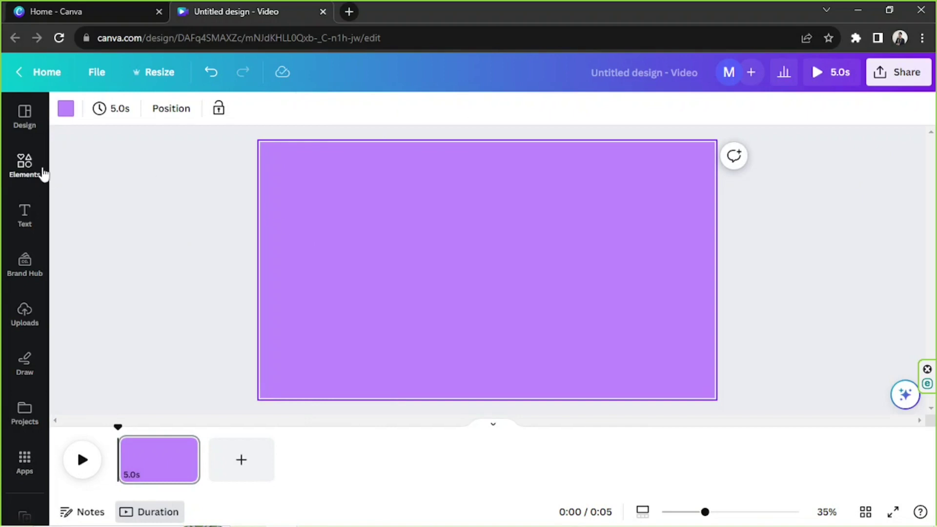
Search Elements for 'zigzag' and filter the results to Graphics
left_click(37, 170)
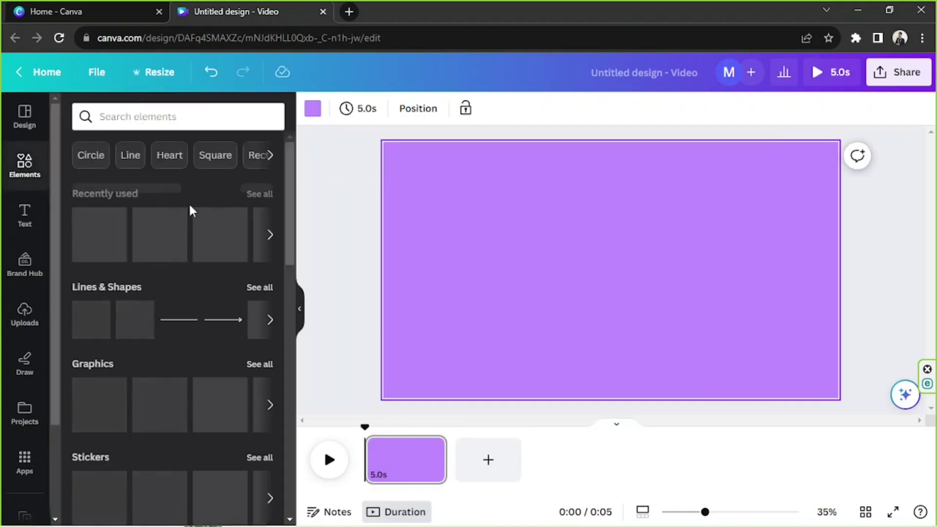
left_click(148, 122)
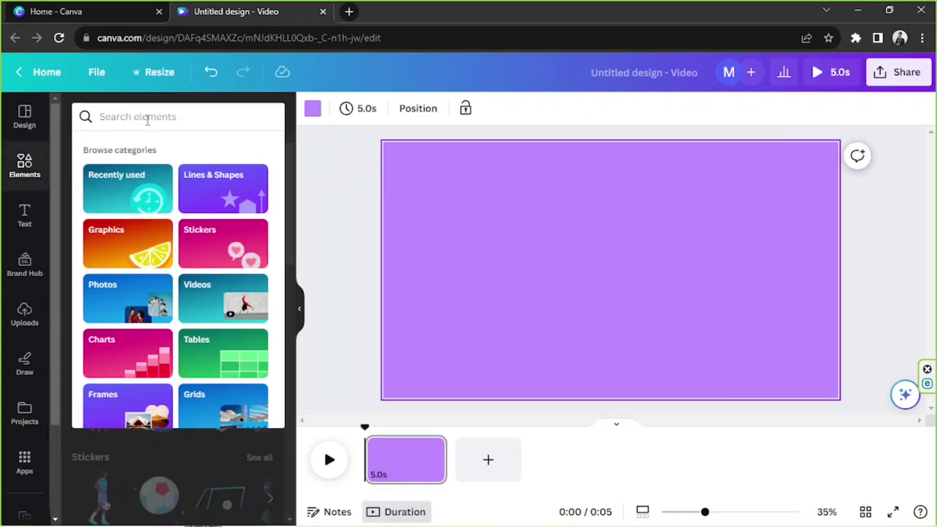
type("zigzag")
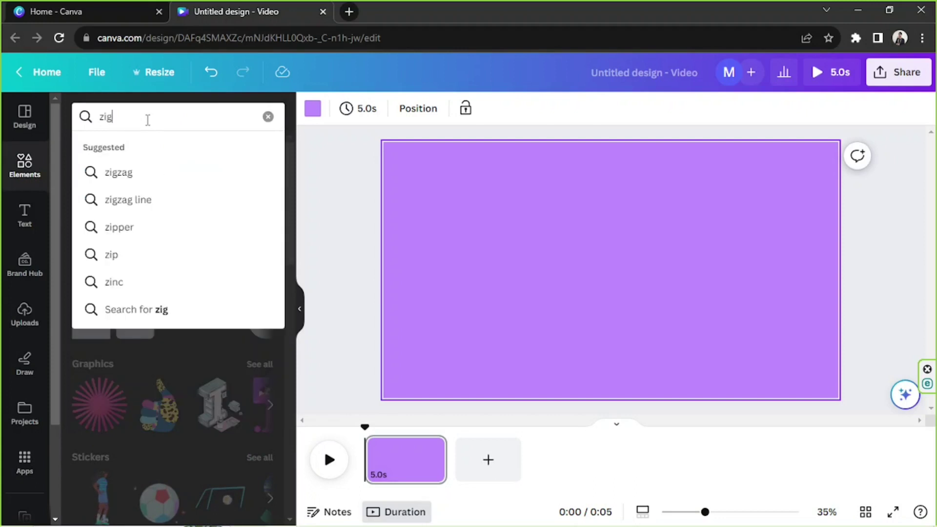
key("Return")
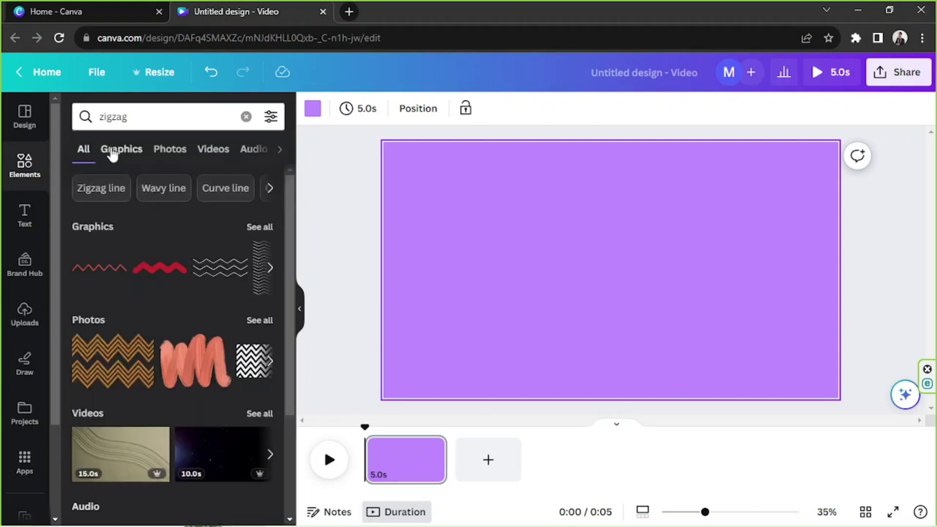
left_click(117, 150)
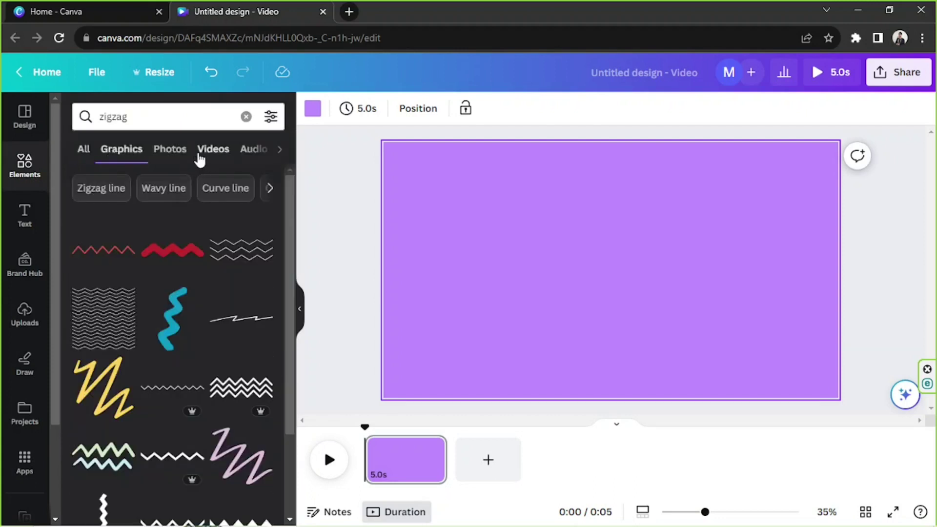
Add the red zigzag graphic and move it to the page's top-right corner
left_click(121, 247)
left_click_drag(637, 266, 839, 164)
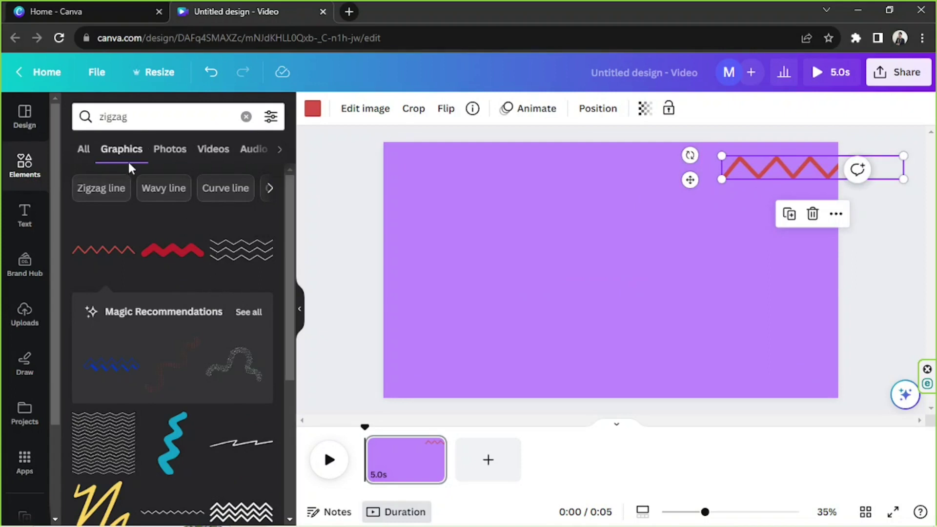
scroll(205, 256, "down", 6)
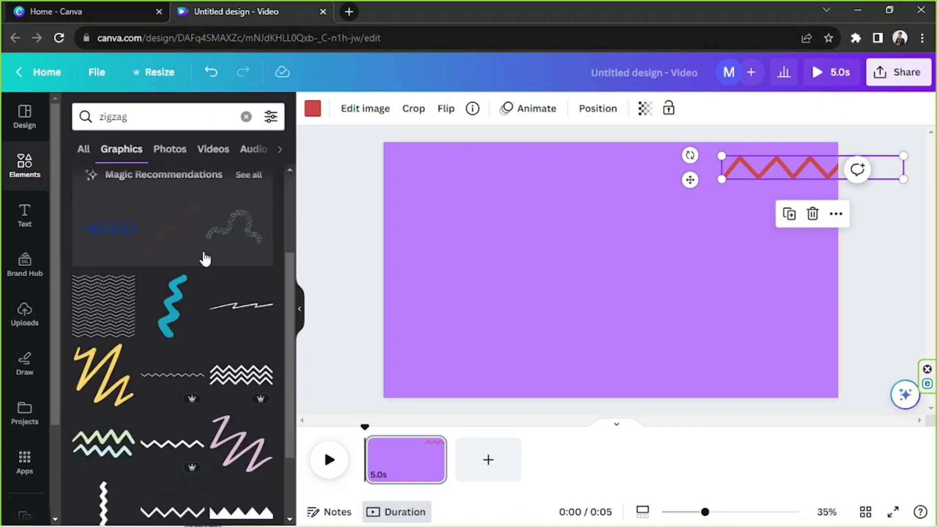
scroll(205, 259, "down", 3)
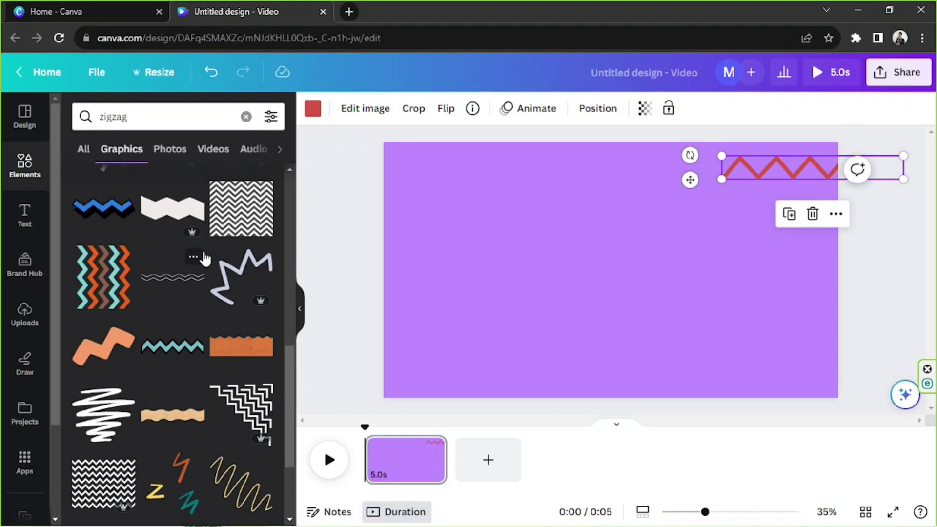
scroll(204, 259, "down", 2)
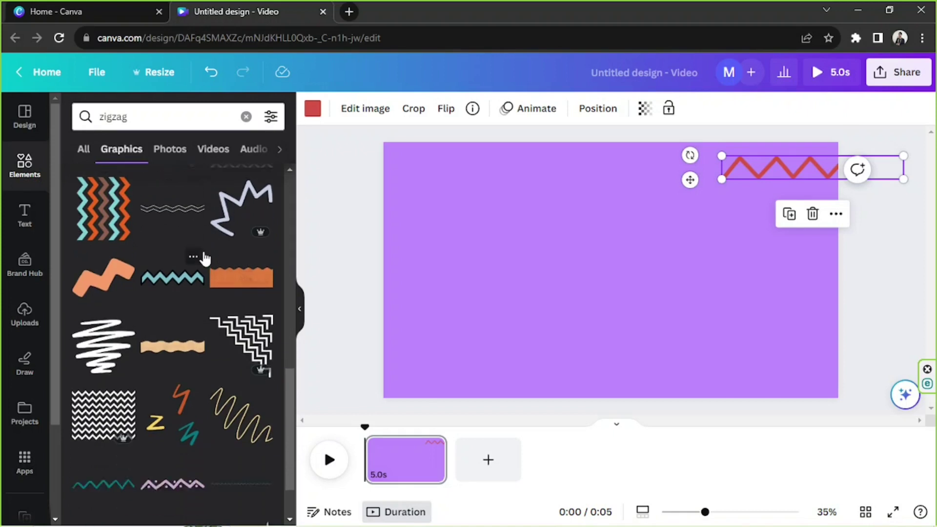
scroll(204, 259, "down", 8)
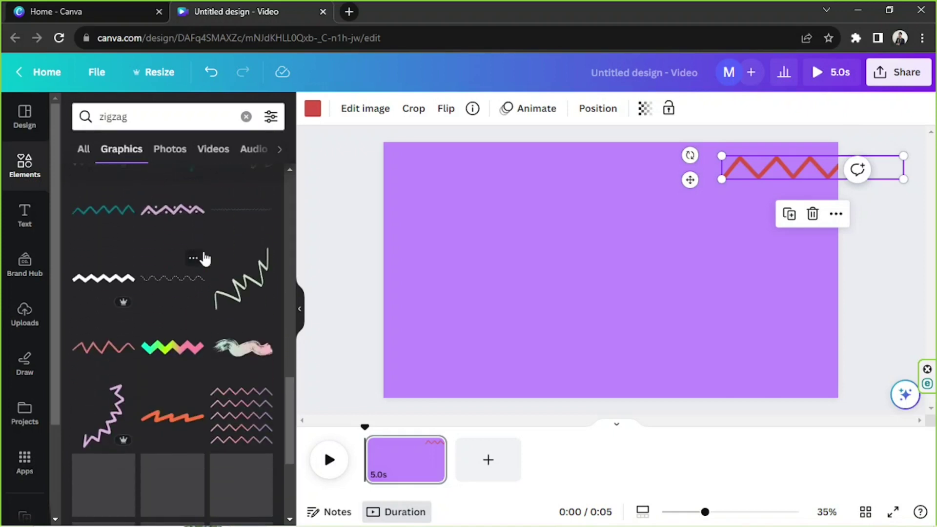
Filter the zigzag graphics results to show only Animated ones
left_click(271, 118)
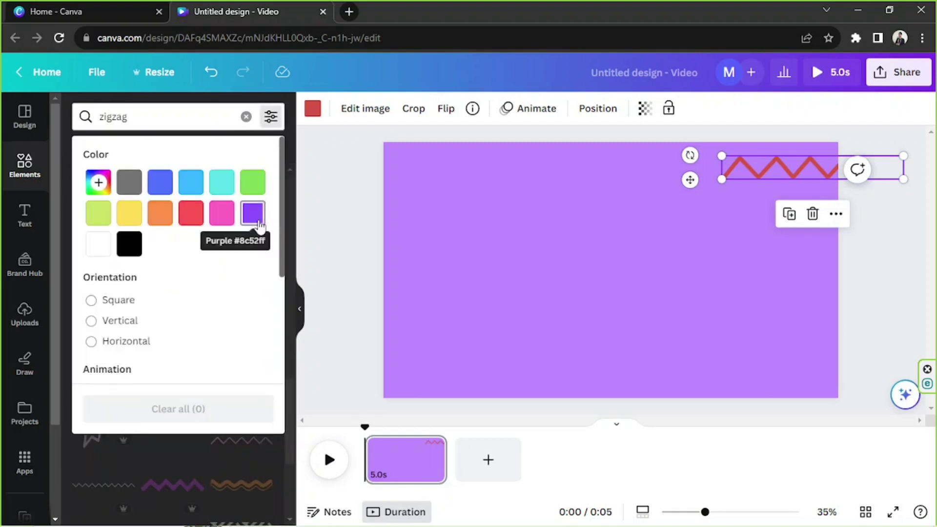
scroll(259, 225, "down", 4)
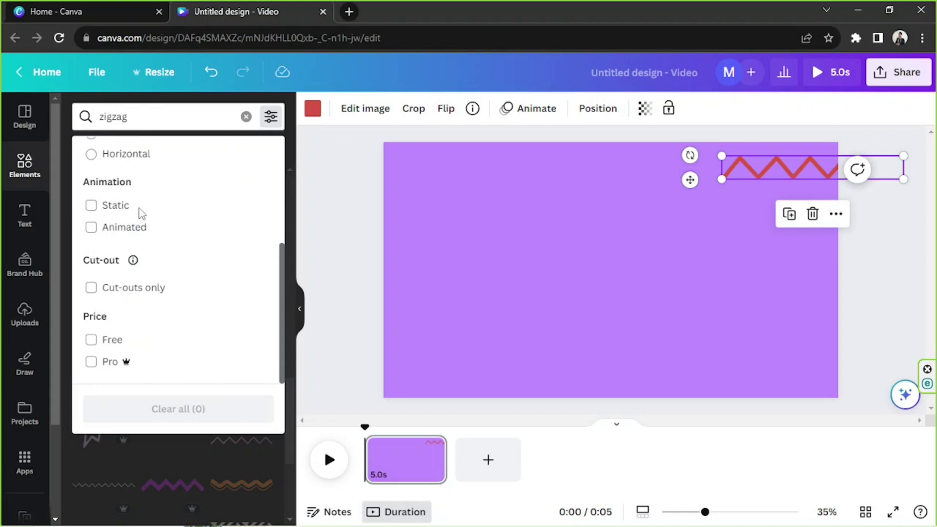
left_click(123, 236)
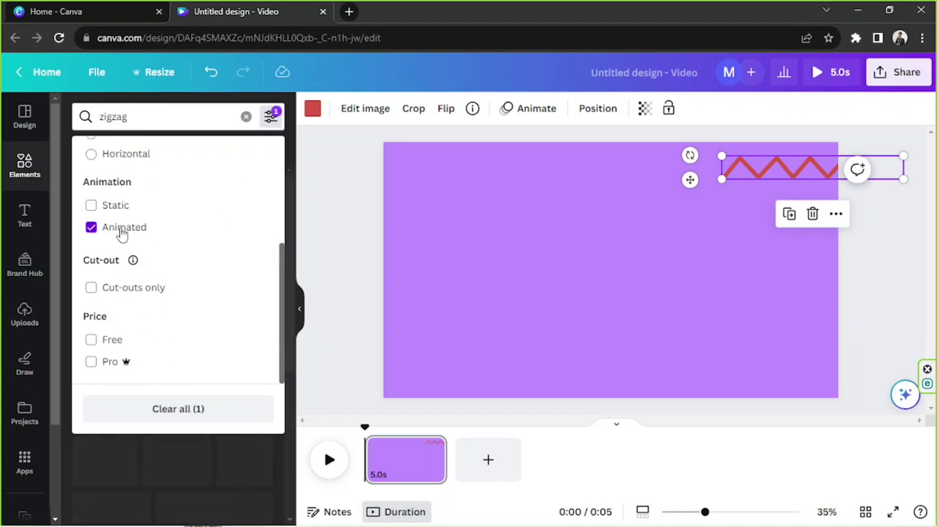
left_click(271, 118)
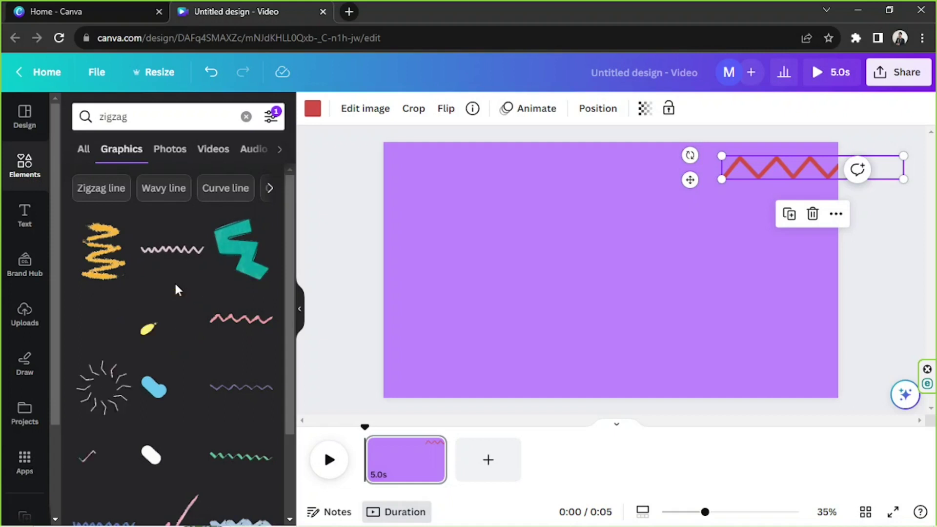
scroll(175, 290, "down", 2)
scroll(176, 289, "down", 5)
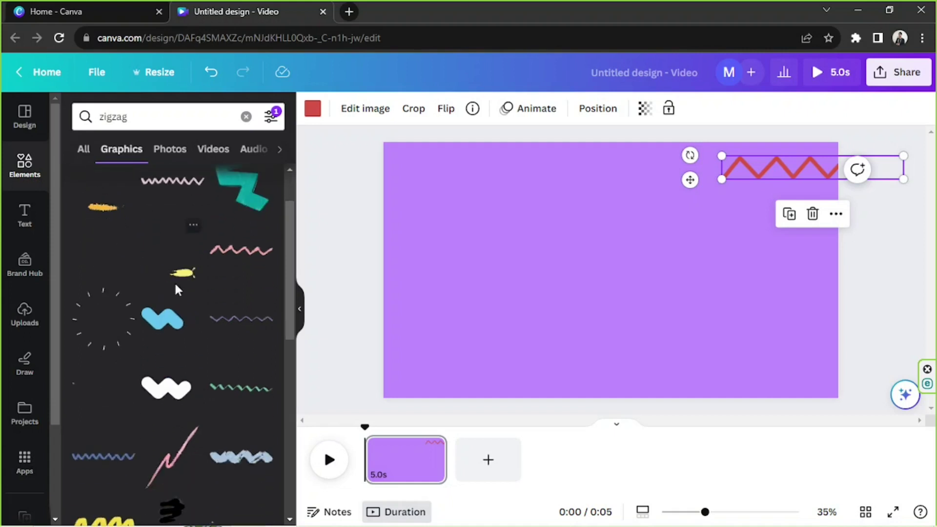
Try then delete a lilac brush stroke, and place the animated blue line at the top-left
left_click(103, 385)
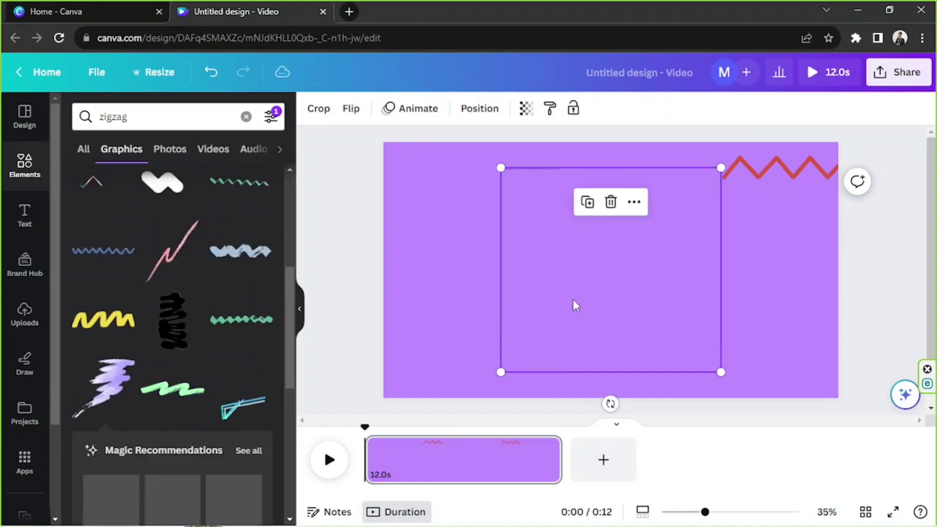
mouse_move(643, 305)
left_mouse_down()
mouse_move(464, 282)
mouse_move(385, 253)
left_mouse_up()
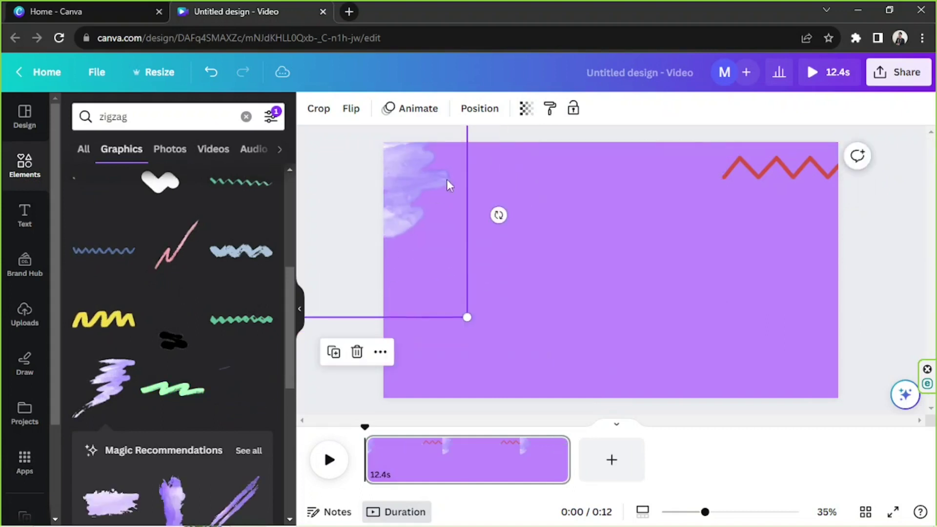
left_click(355, 351)
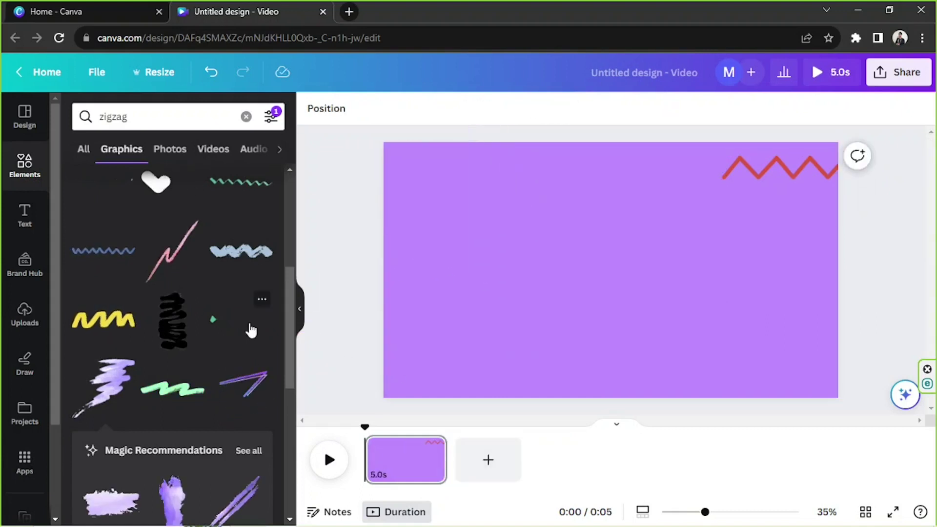
left_click(243, 374)
left_click_drag(529, 259, 347, 213)
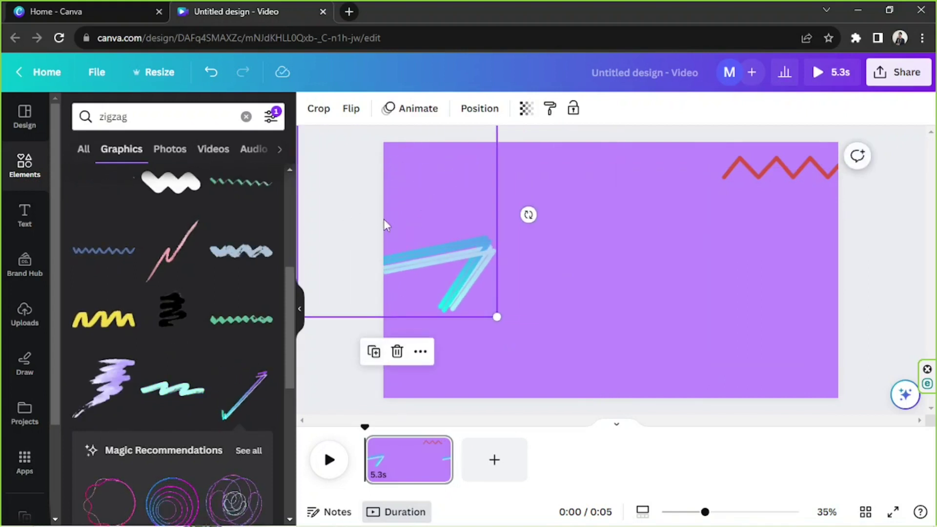
Rotate and reposition the blue line graphics, ending at the page's top-left
left_click_drag(384, 219, 795, 376)
left_click(400, 231)
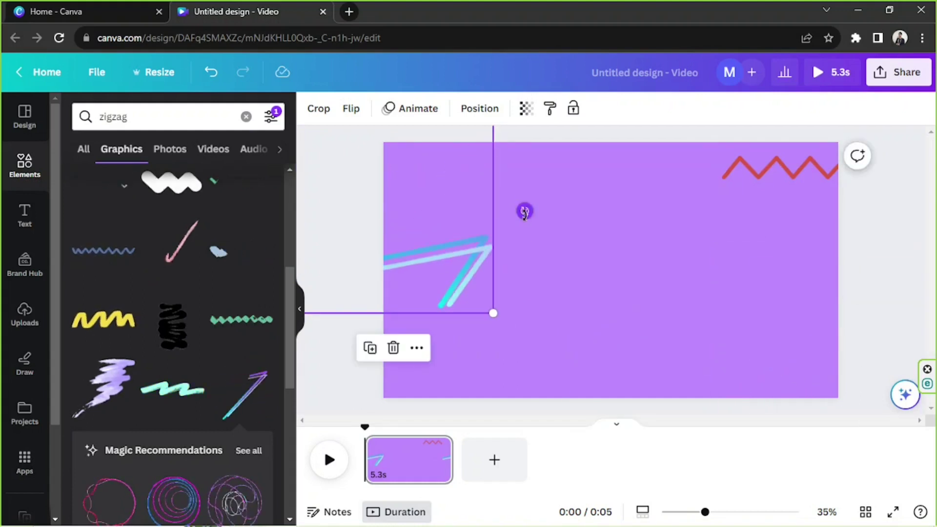
left_click_drag(525, 211, 441, 216)
left_click_drag(438, 278, 453, 262)
left_click(730, 368)
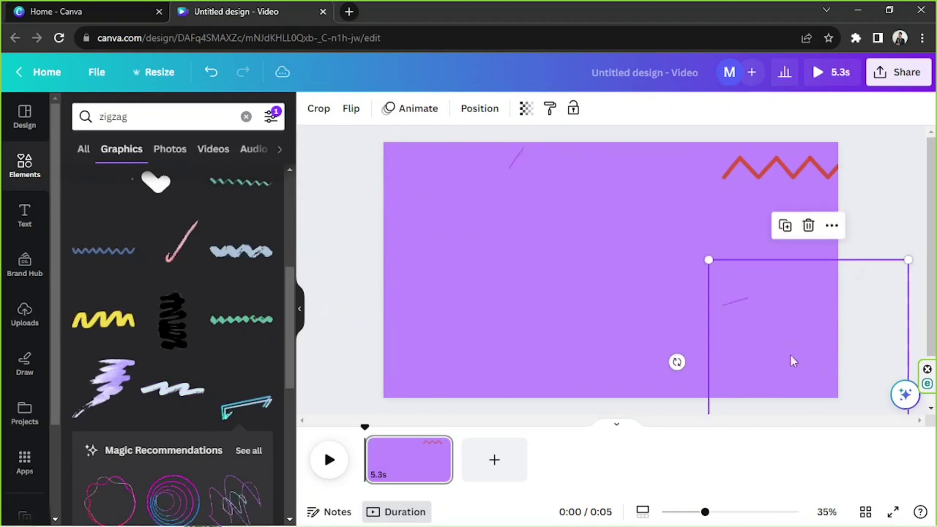
left_click_drag(677, 362, 850, 395)
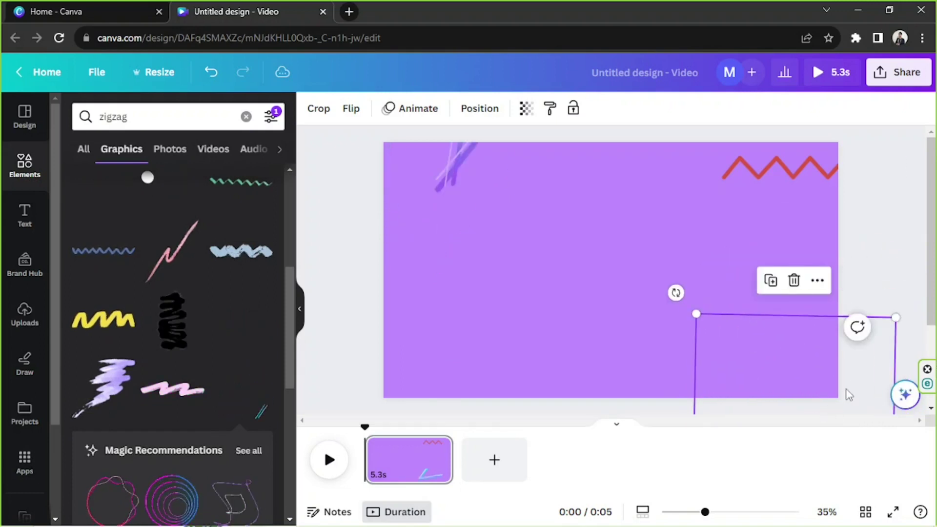
left_click(862, 242)
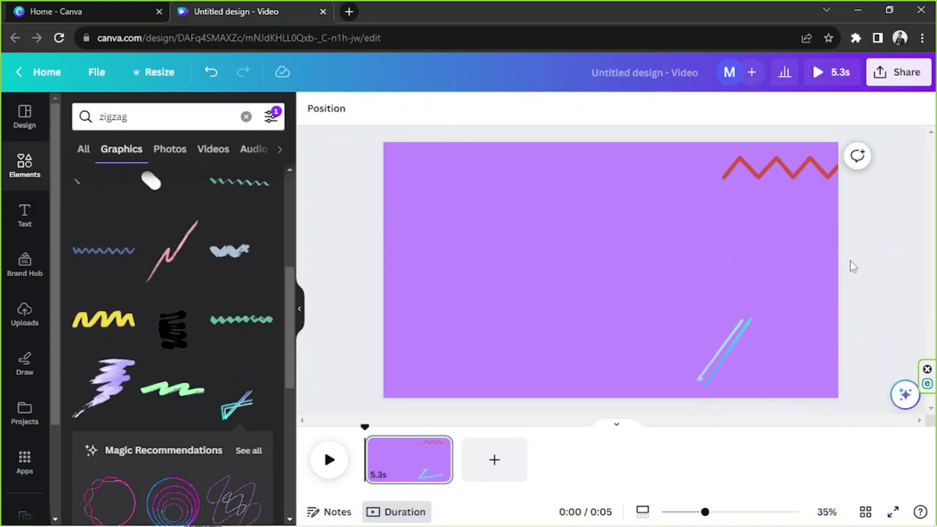
left_click(759, 335)
left_click_drag(786, 324, 430, 189)
left_click(569, 196)
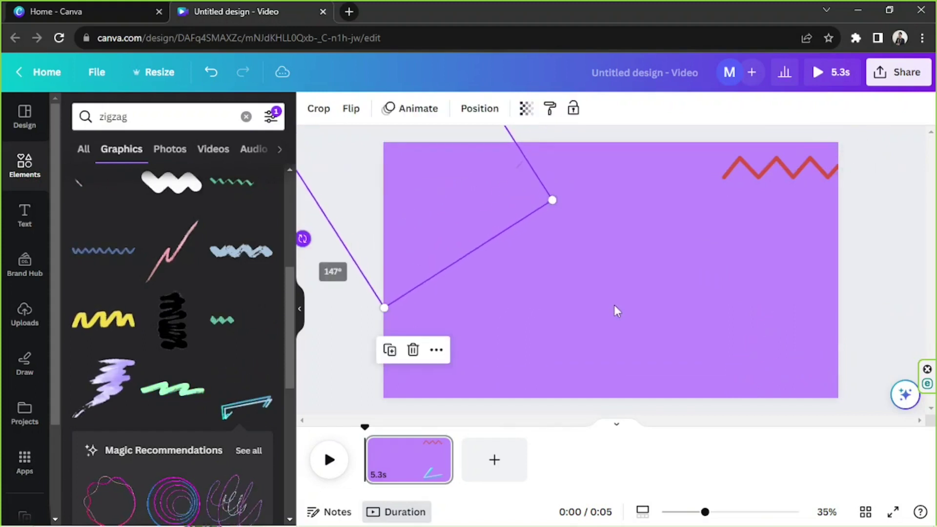
Turn the zigzag white, place a copy along the bottom-left edge, and clear the zigzag search
left_click(812, 168)
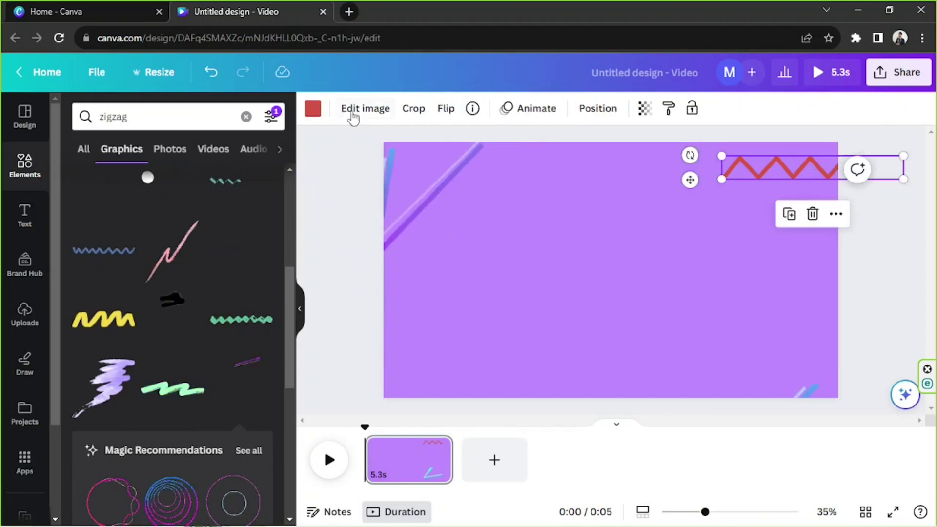
left_click(312, 108)
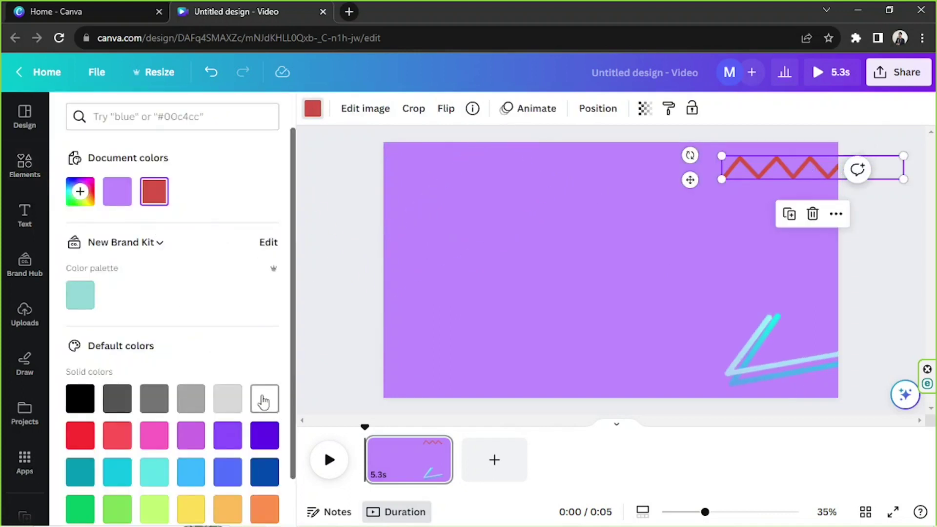
left_click(264, 403)
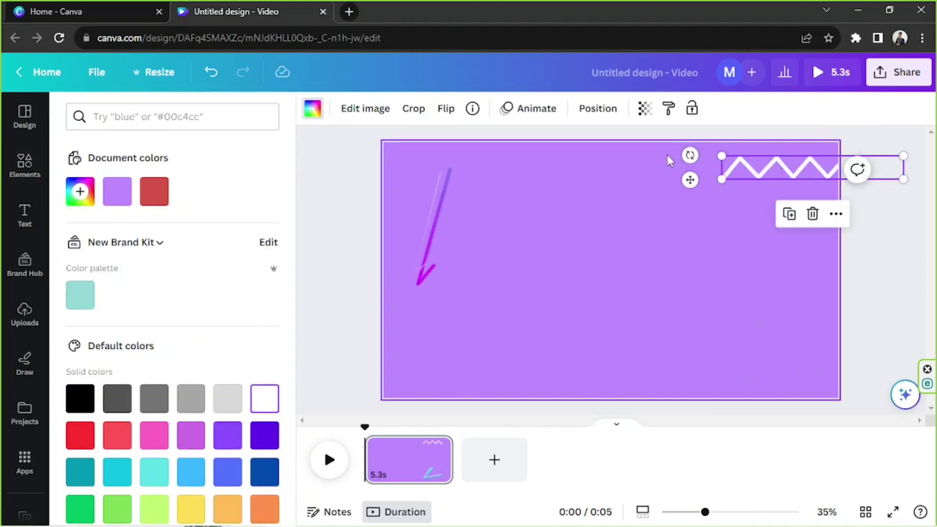
left_click(789, 214)
left_click_drag(703, 221, 349, 372)
left_click(686, 224)
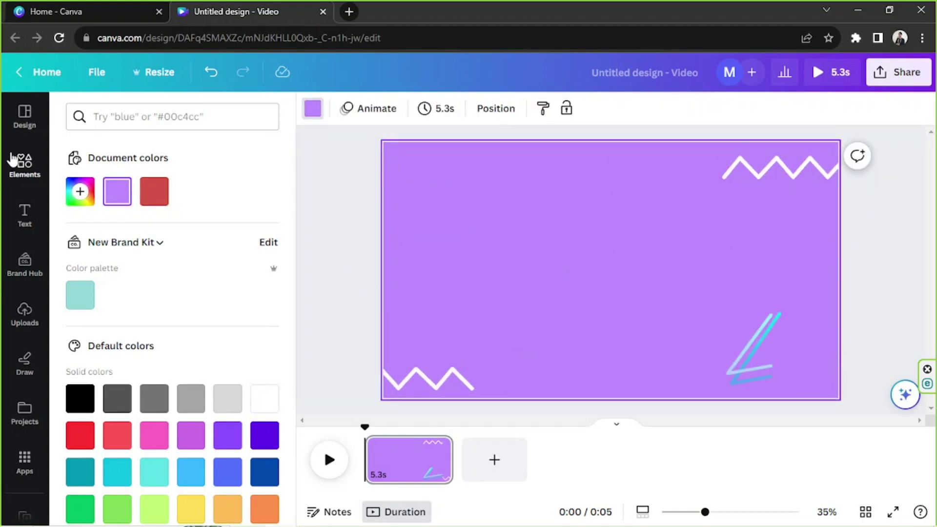
left_click(23, 165)
left_click(12, 159)
Search graphics for 'blob', try a cream blob at the bottom-left, then delete it
left_click(150, 117)
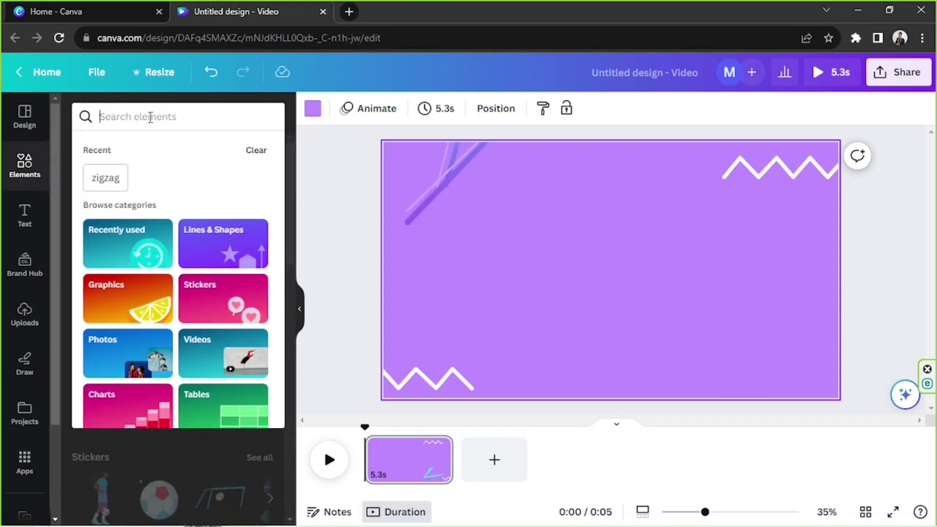
type("blob")
key("Return")
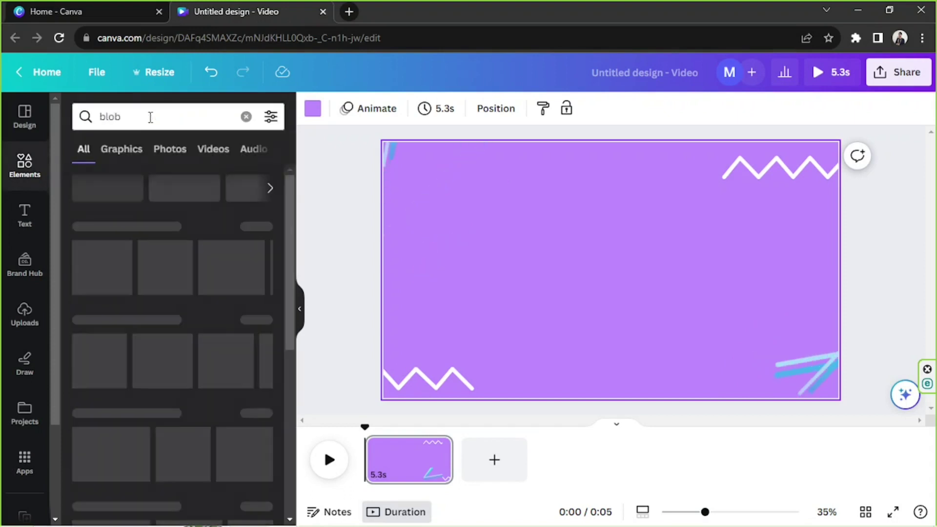
left_click(122, 150)
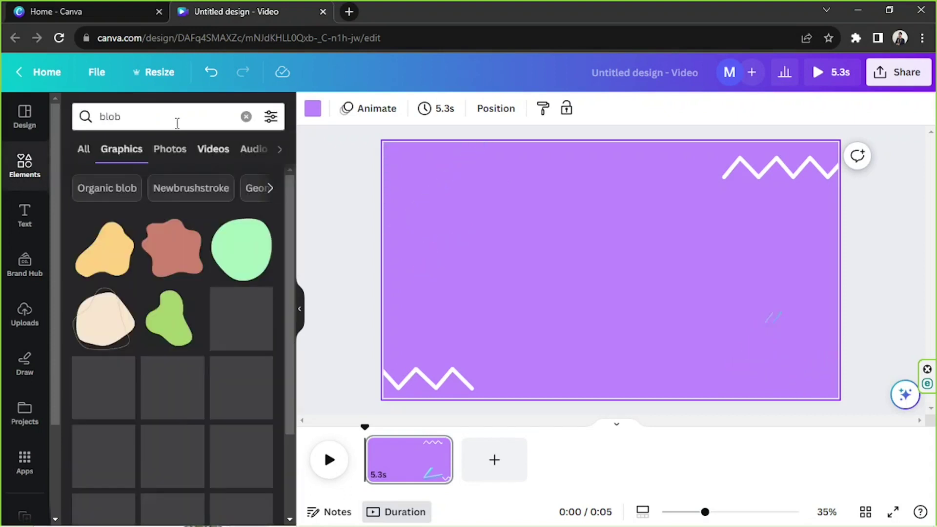
left_click(104, 324)
left_click_drag(611, 267, 370, 362)
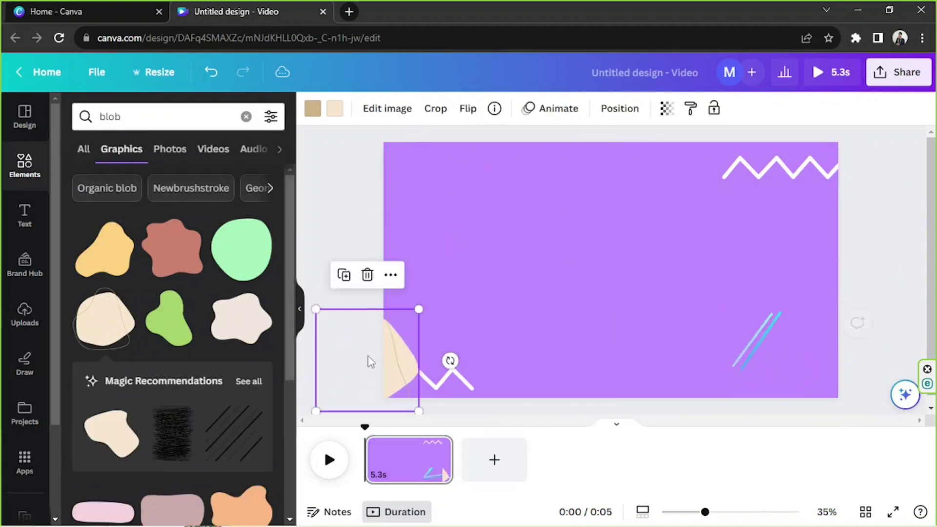
left_click(367, 274)
Add the black diagonal-lines graphic along the left edge and send it to the back
scroll(168, 301, "down", 3)
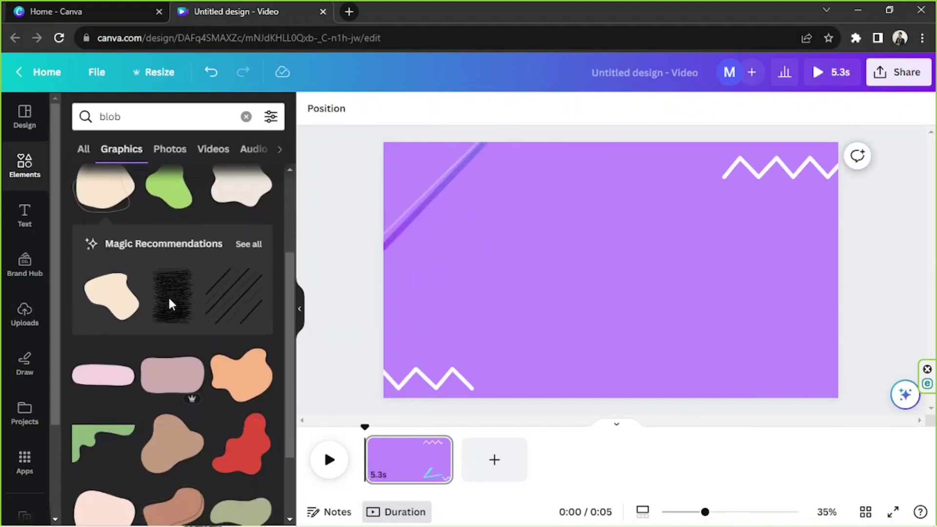
left_click(236, 297)
left_click_drag(561, 307, 340, 326)
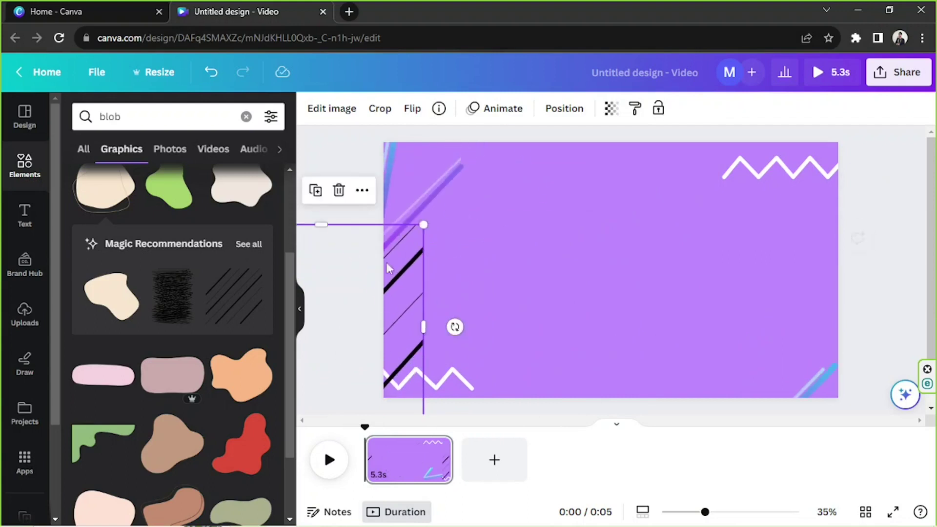
left_click(566, 110)
left_click(211, 172)
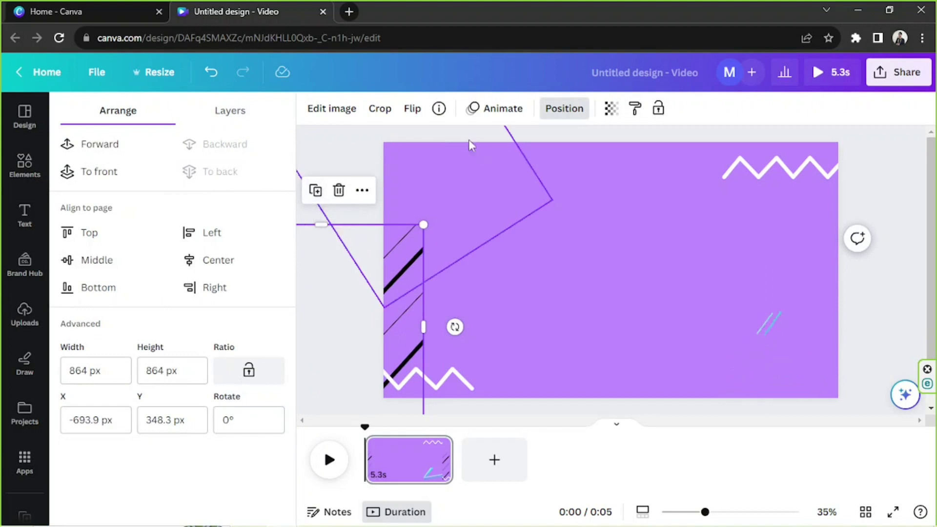
left_click(405, 244)
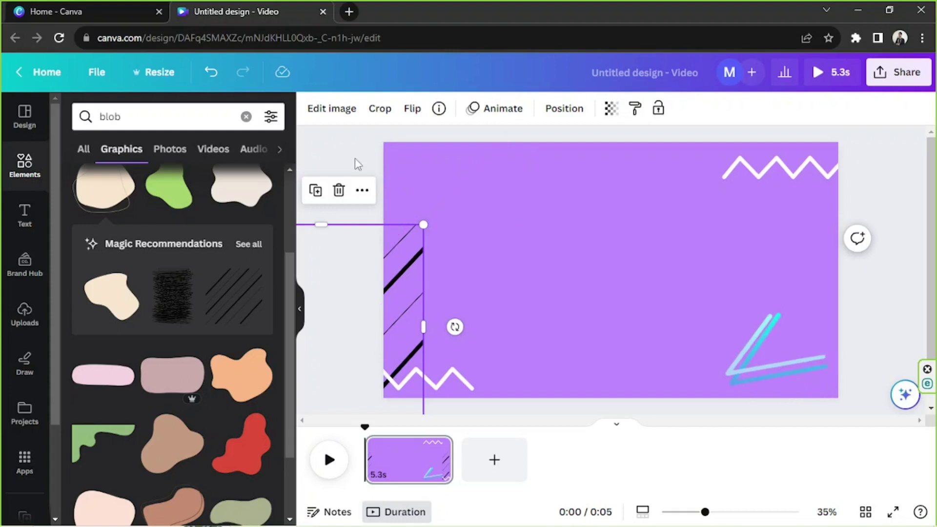
Add the thin outline blob graphic and move it onto the page's left edge
left_click(350, 278)
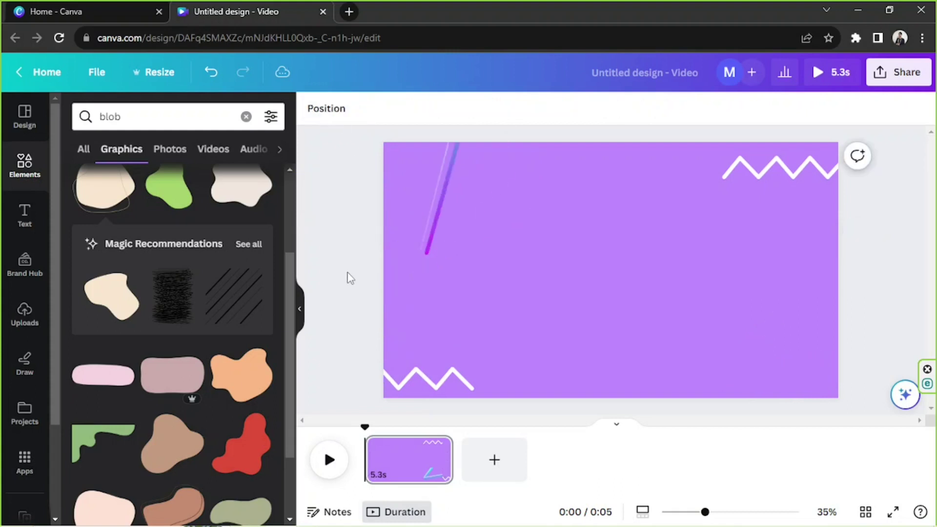
scroll(270, 285, "down", 2)
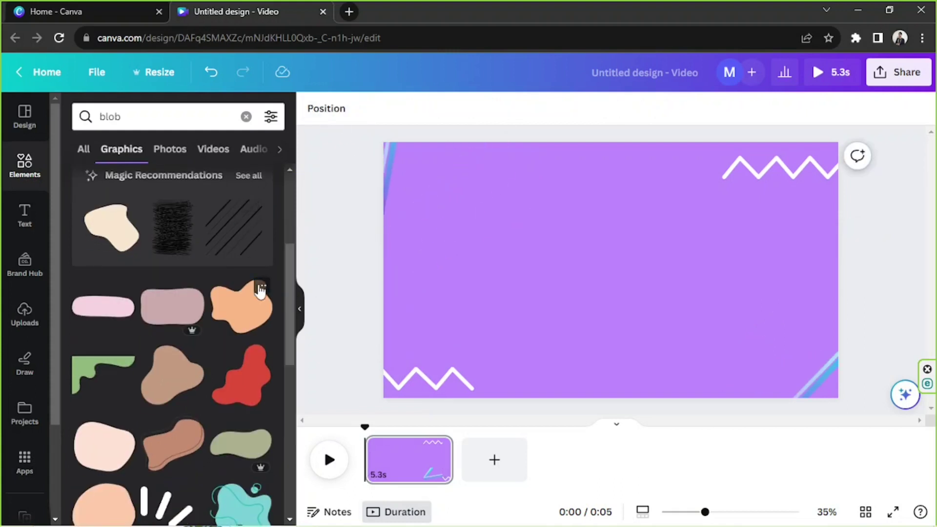
scroll(260, 290, "down", 5)
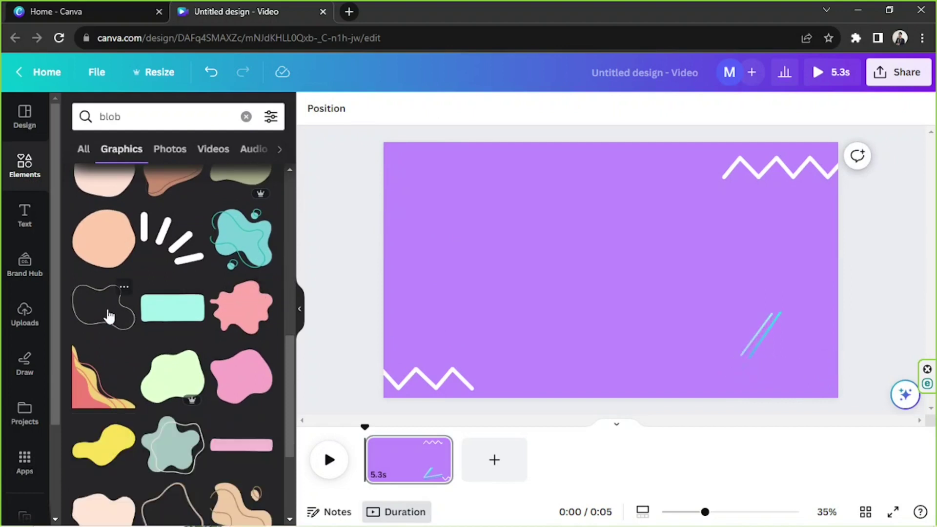
scroll(193, 411, "down", 1)
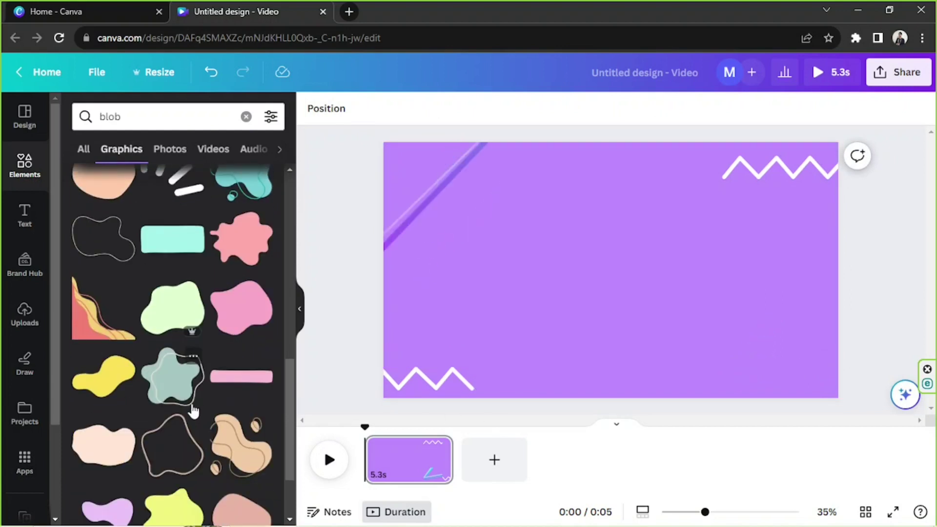
left_click(167, 427)
left_click_drag(633, 276, 381, 300)
Recolour the outline blob to dark violet #3C14AD
left_click(313, 108)
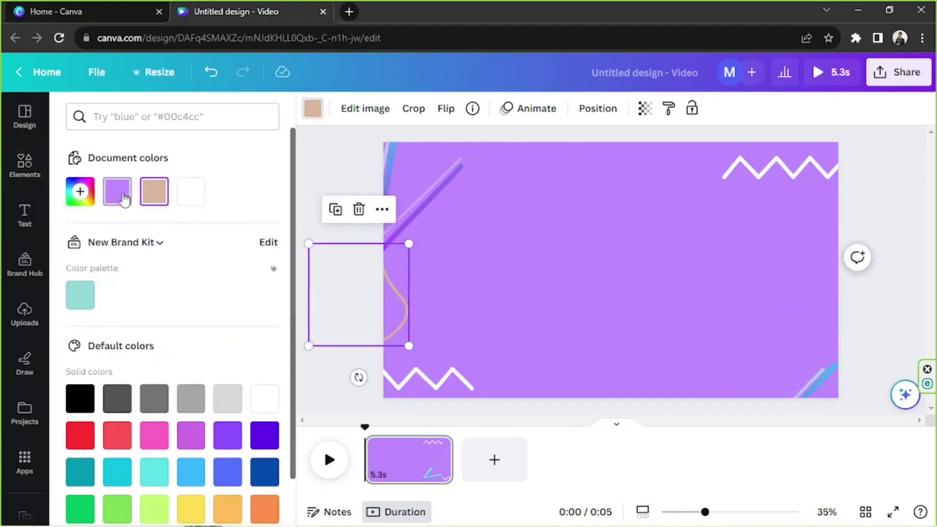
left_click(117, 435)
left_click(81, 192)
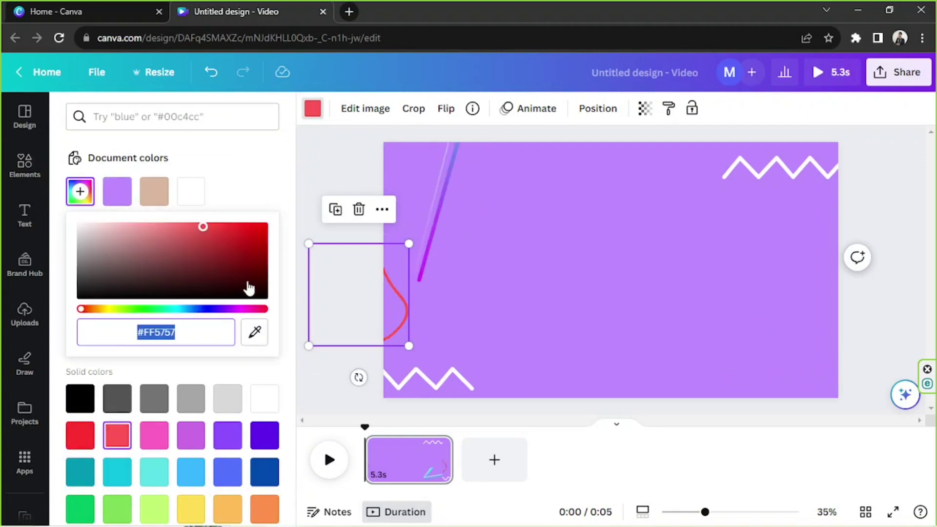
left_click(211, 309)
left_click_drag(231, 292, 246, 247)
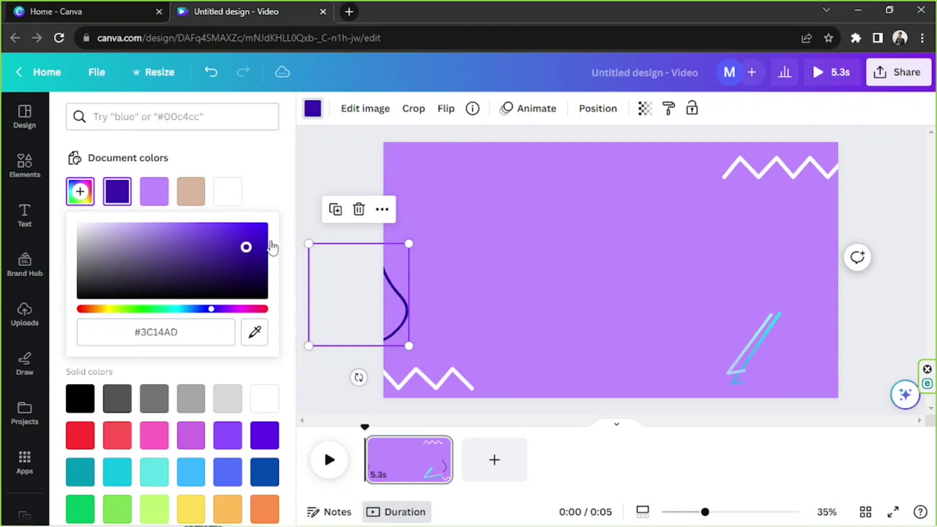
Drag a violet outline blob into the top-right corner of the page
left_click_drag(380, 297, 885, 224)
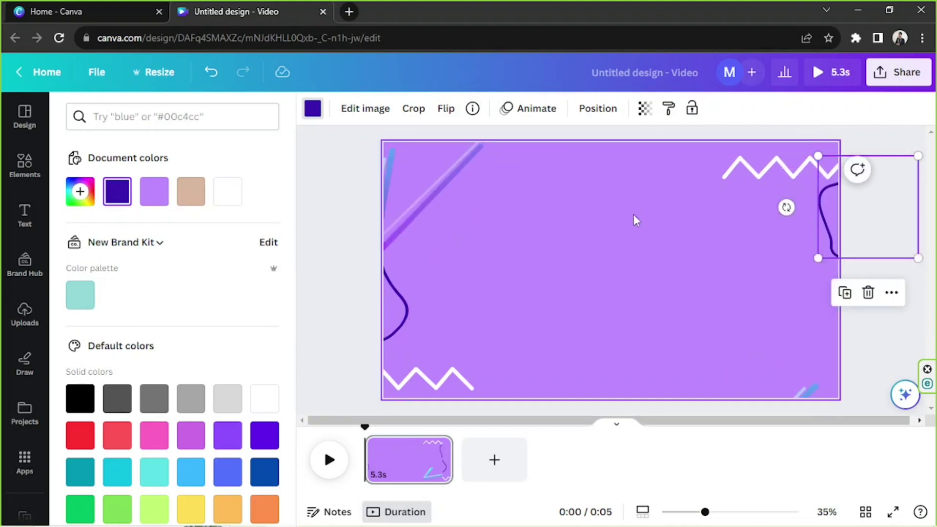
left_click(762, 205)
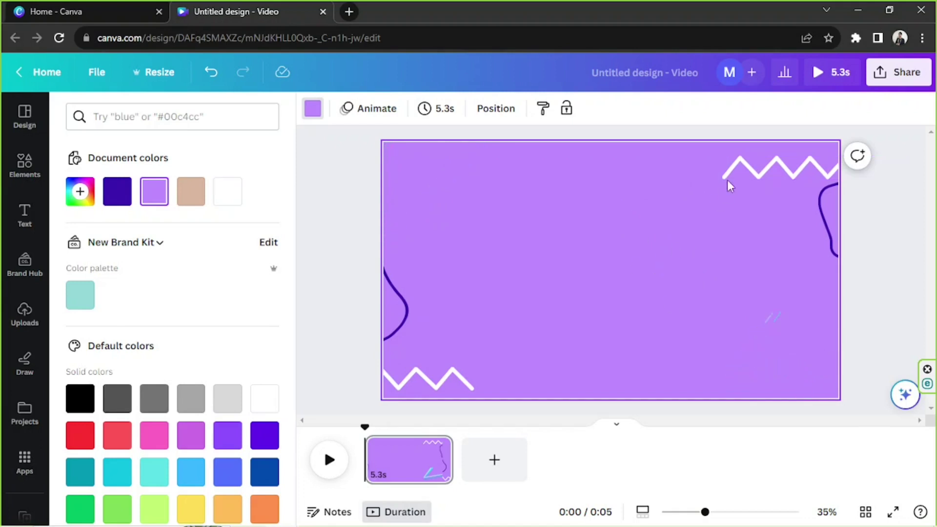
left_click(750, 171)
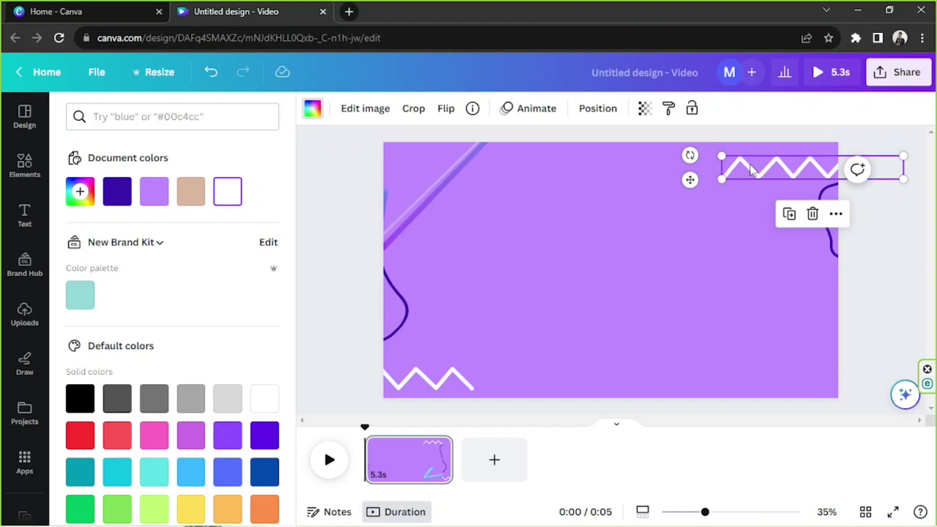
Open the top-right zigzag's animation options and browse the available motion effects
left_click(549, 109)
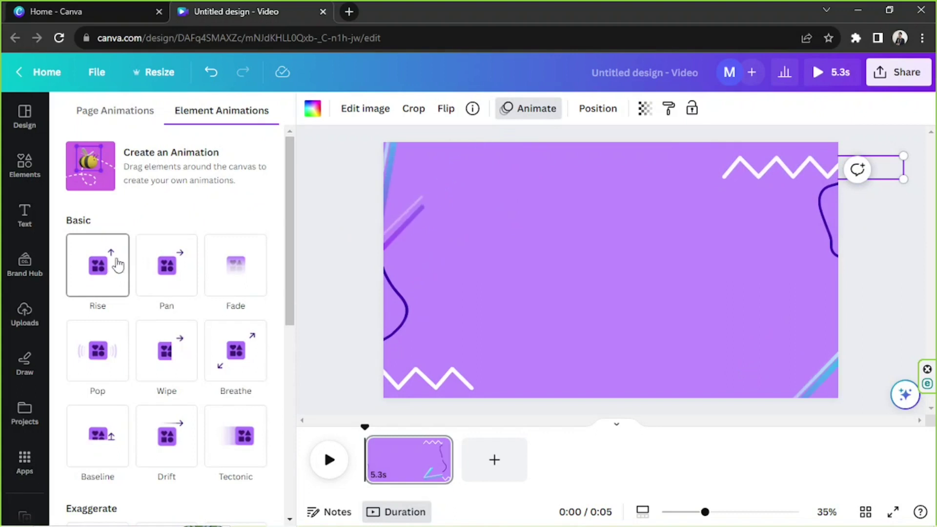
scroll(120, 263, "down", 8)
scroll(120, 264, "up", 8)
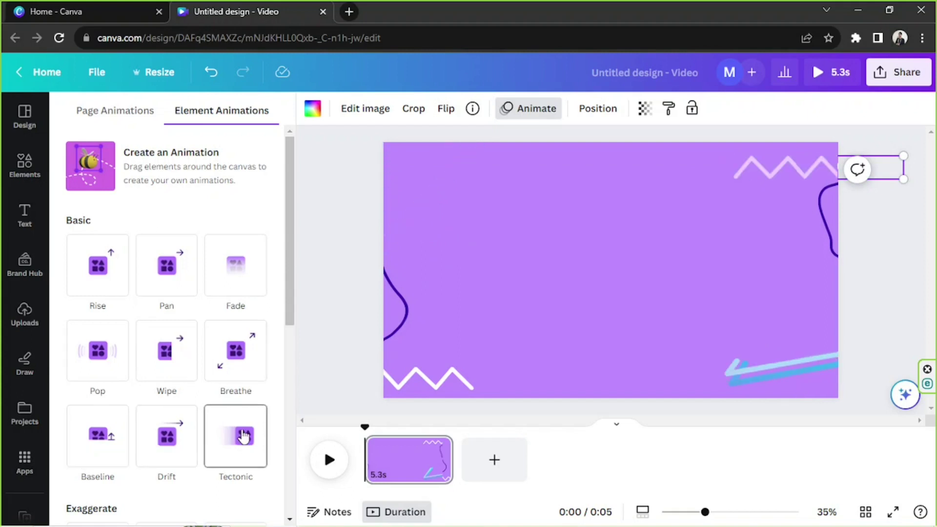
scroll(244, 436, "down", 4)
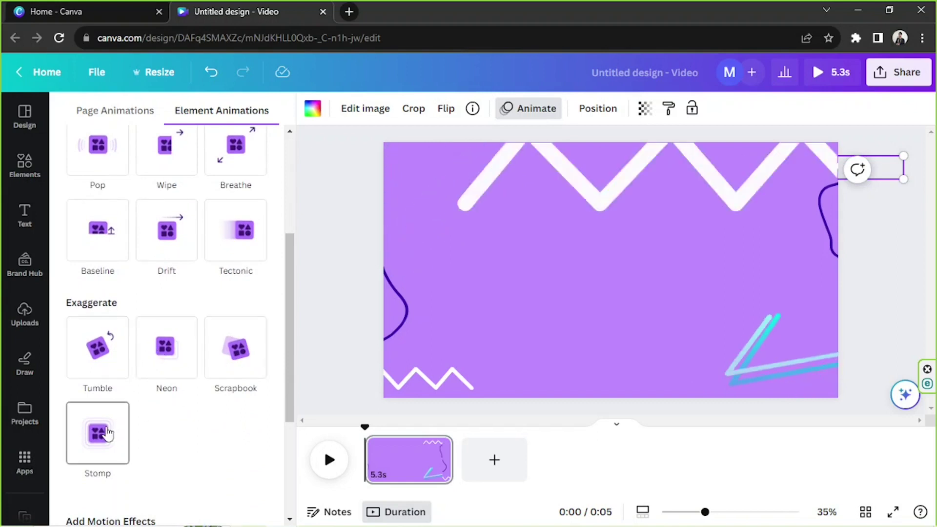
scroll(186, 397, "down", 3)
scroll(197, 249, "down", 1)
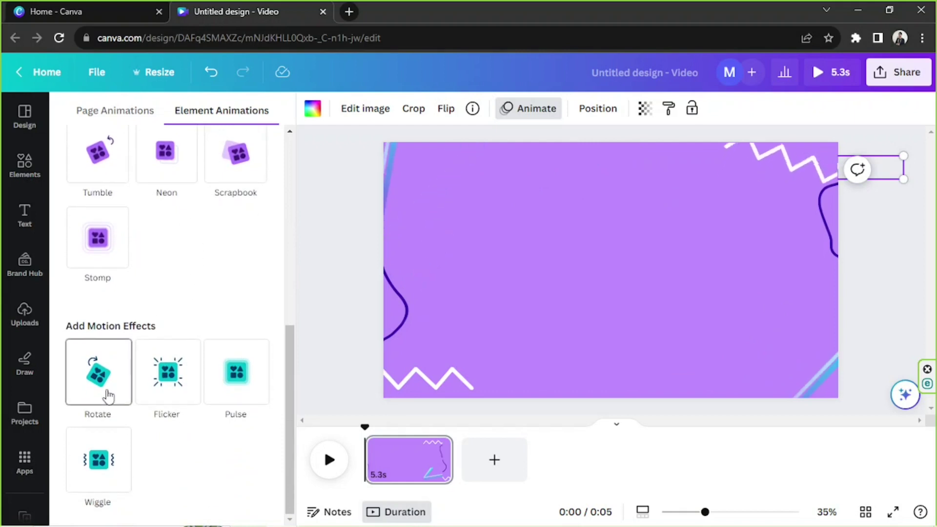
Try Pulse, then apply Wiggle to the zigzag and lower its intensity slightly
left_click(221, 377)
left_click(99, 462)
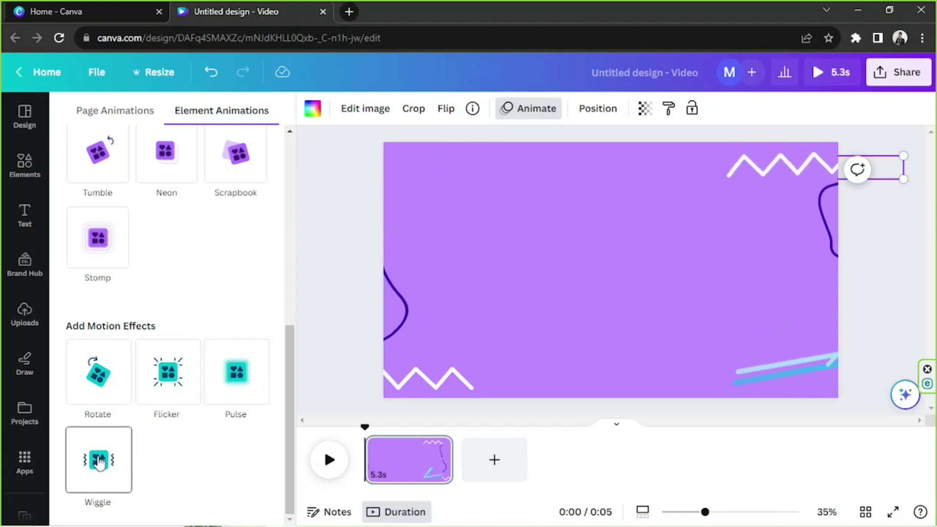
left_click(100, 462)
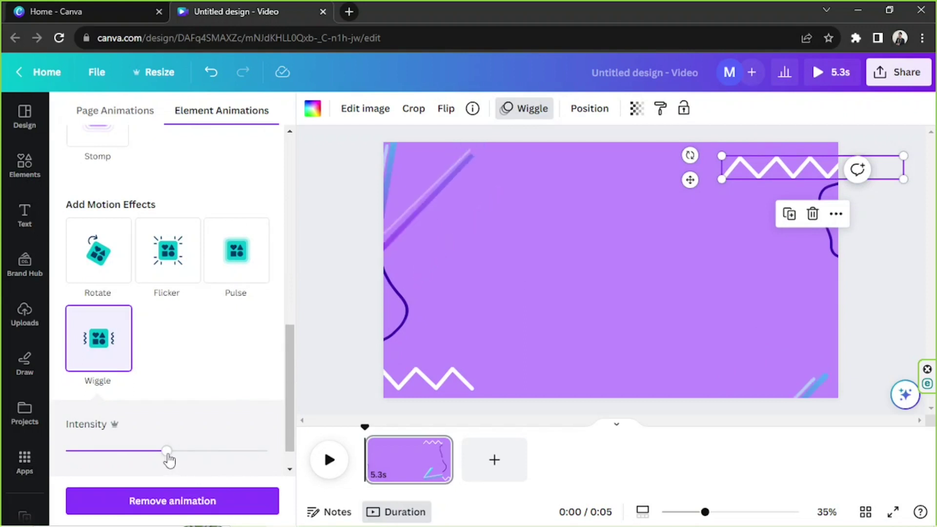
scroll(177, 411, "down", 1)
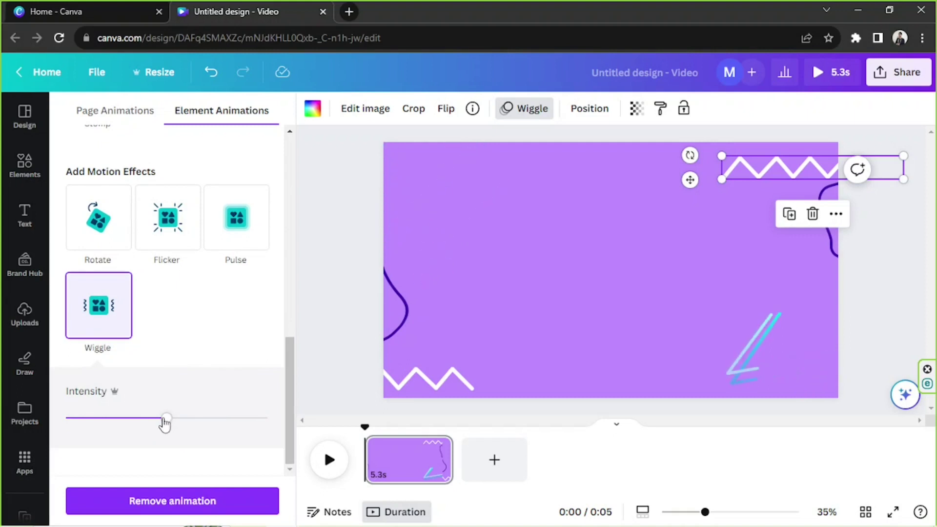
left_click_drag(154, 423, 136, 420)
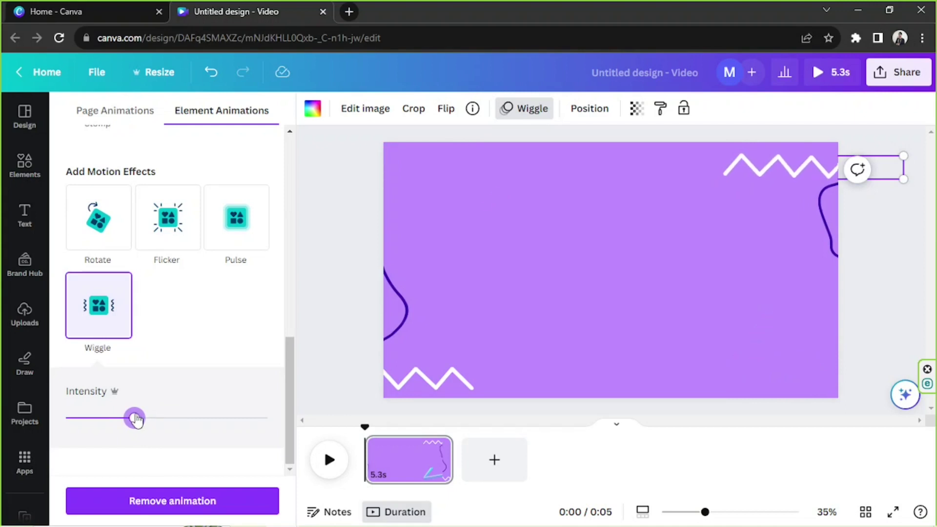
scroll(210, 392, "up", 10)
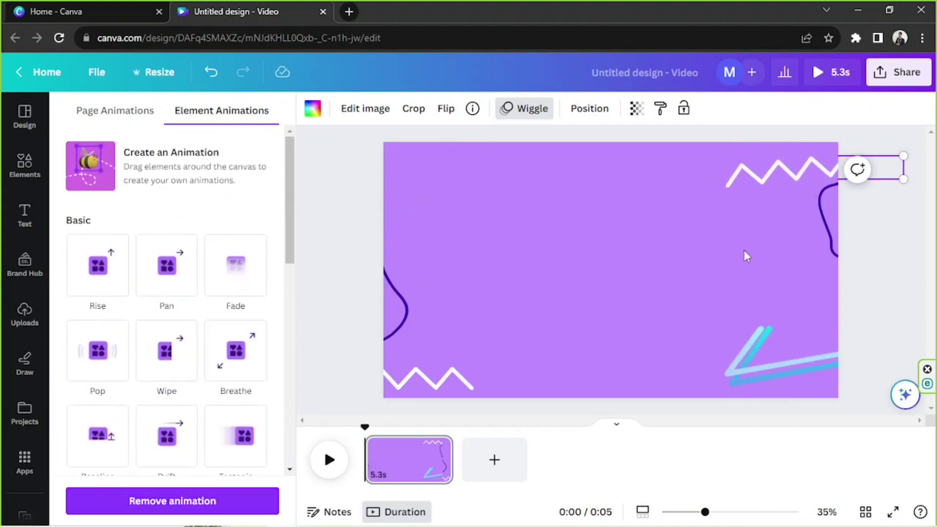
Copy the top zigzag's style onto the bottom-left zigzag and preview the video playback
left_click(763, 177)
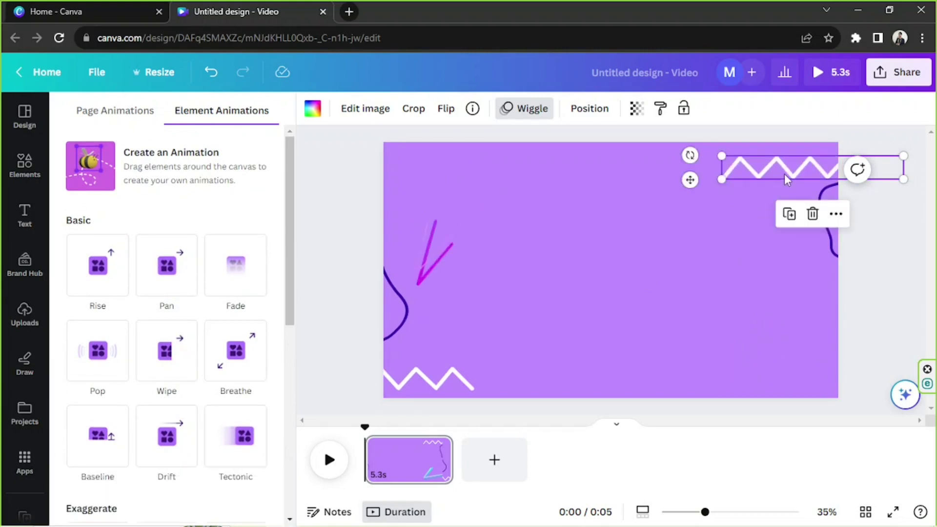
left_click(836, 214)
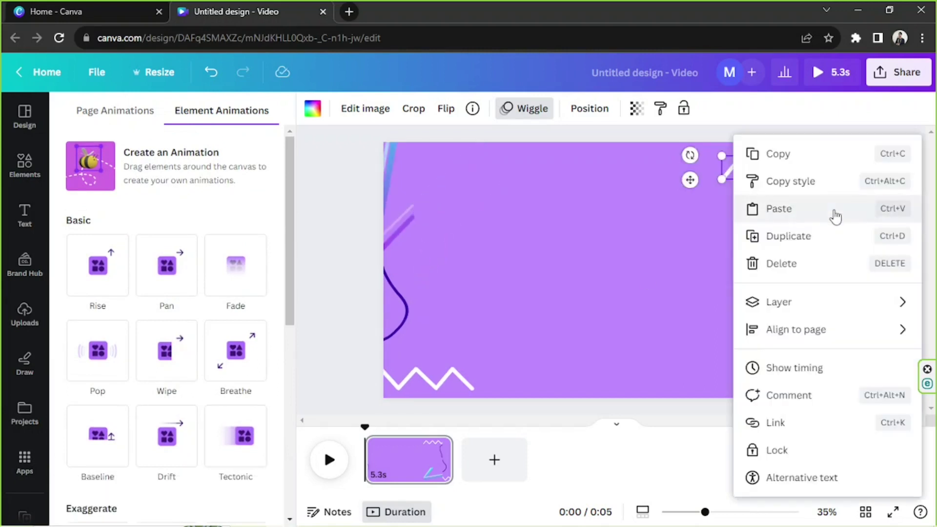
left_click(835, 184)
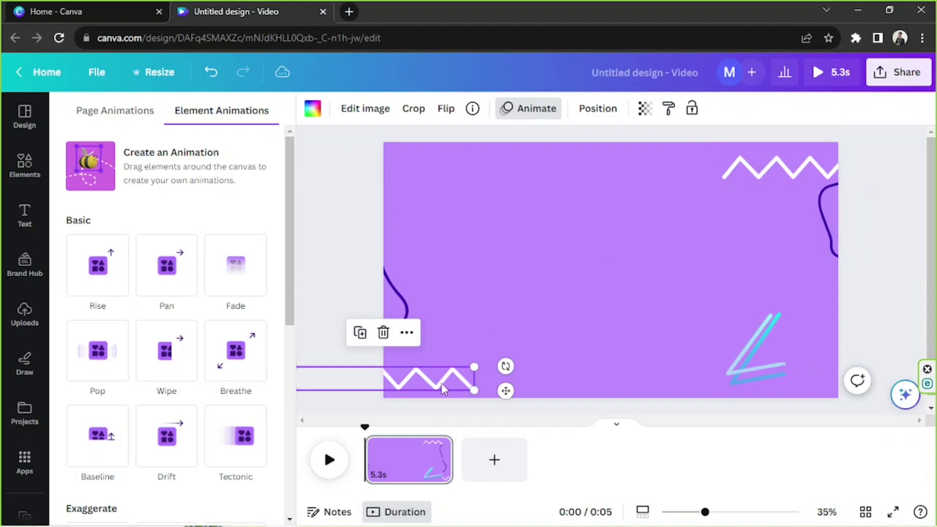
left_click(486, 304)
left_click(368, 107)
left_click(408, 383)
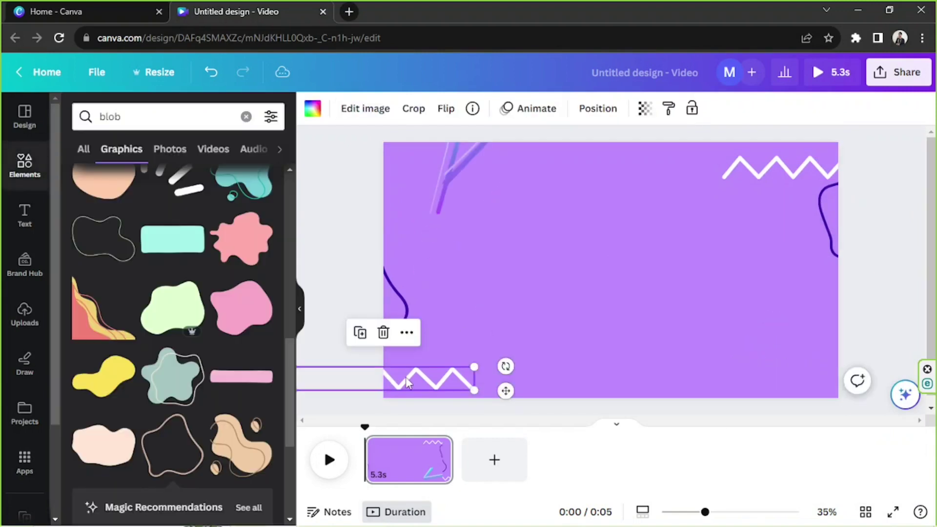
left_click(326, 456)
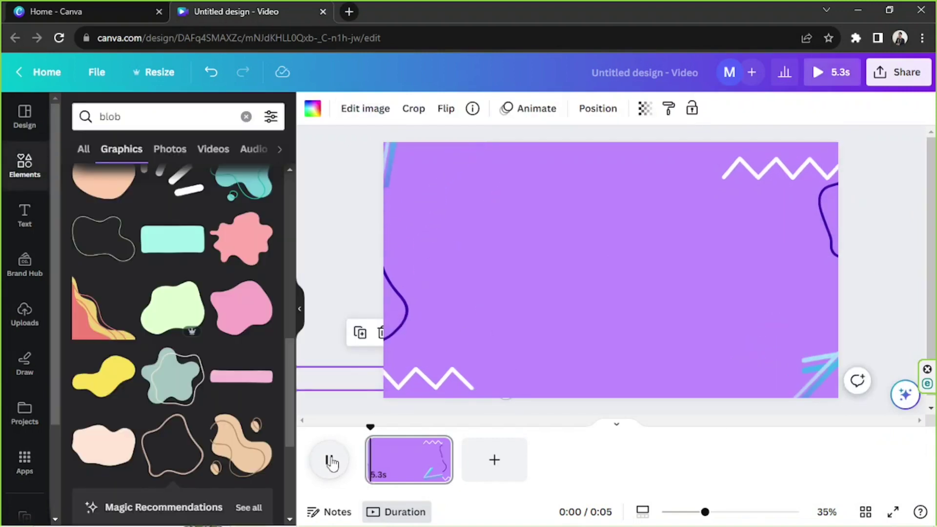
left_click(326, 457)
Try the Rotate and Wiggle motion effects on the bottom-left zigzag
left_click(446, 383)
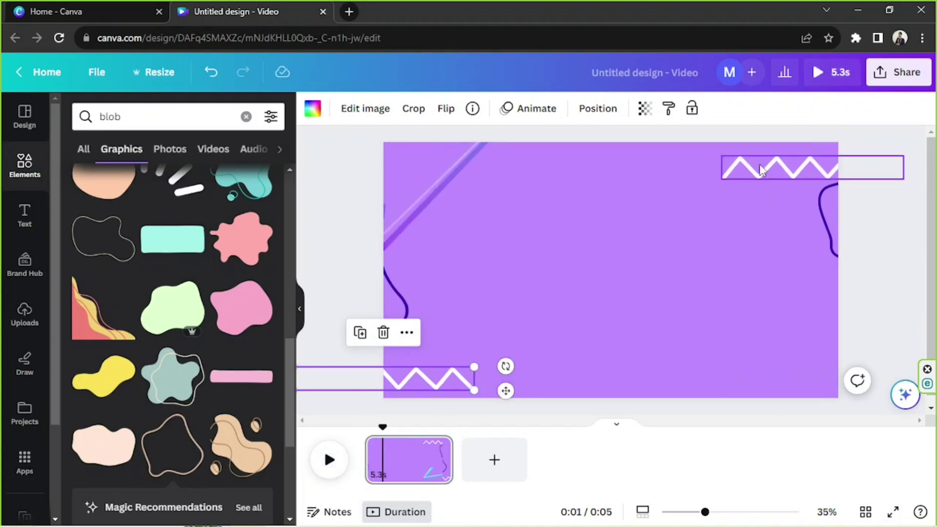
left_click(509, 107)
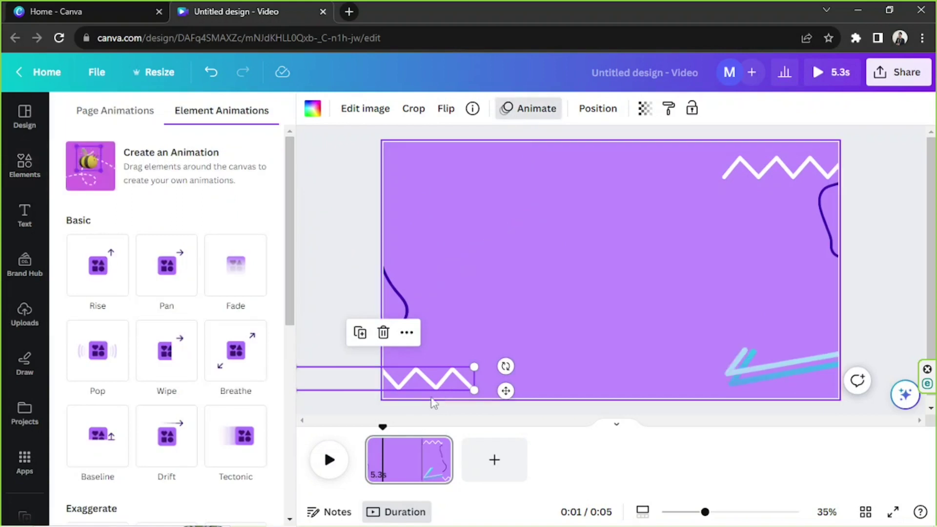
scroll(271, 339, "down", 8)
left_click(98, 378)
scroll(101, 425, "down", 1)
scroll(107, 344, "down", 3)
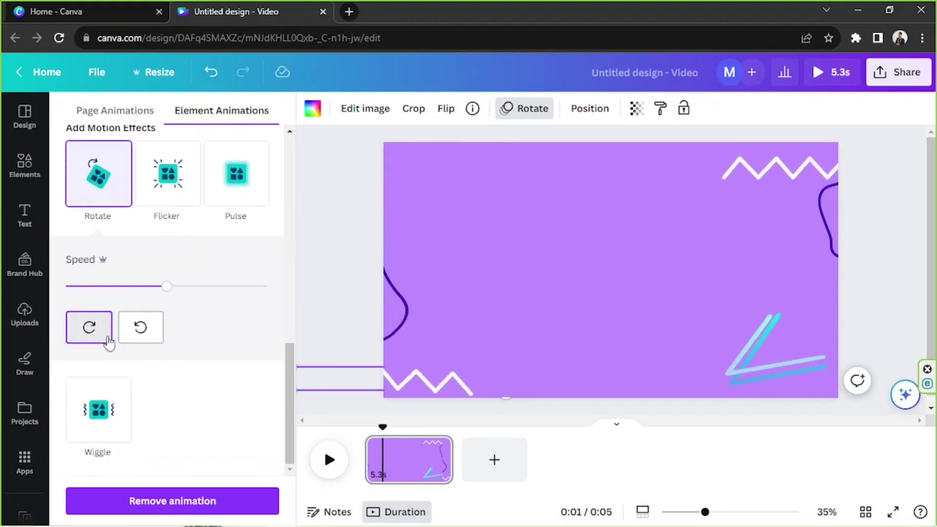
left_click(100, 397)
left_click(99, 195)
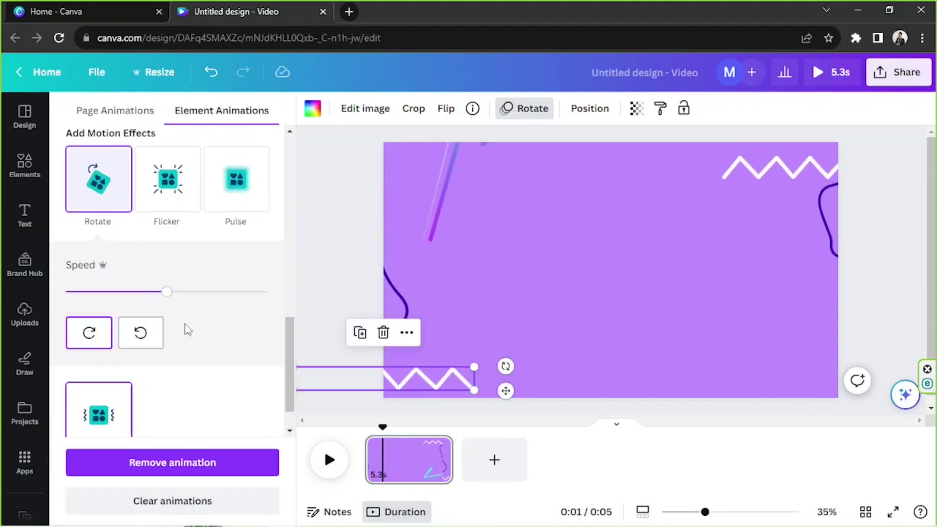
Apply Wiggle to the bottom-left zigzag with intensity dragged nearly to minimum
scroll(190, 373, "down", 2)
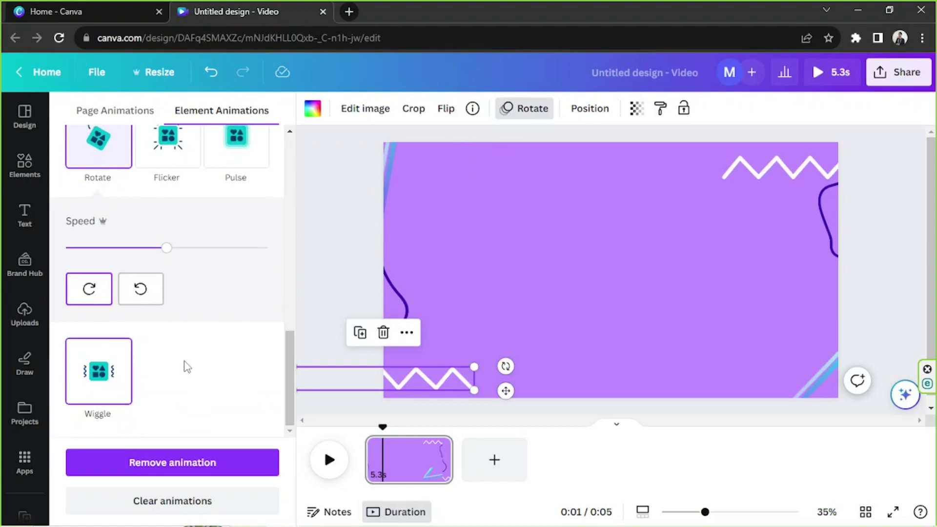
scroll(168, 373, "up", 5)
scroll(137, 337, "down", 4)
scroll(145, 313, "up", 3)
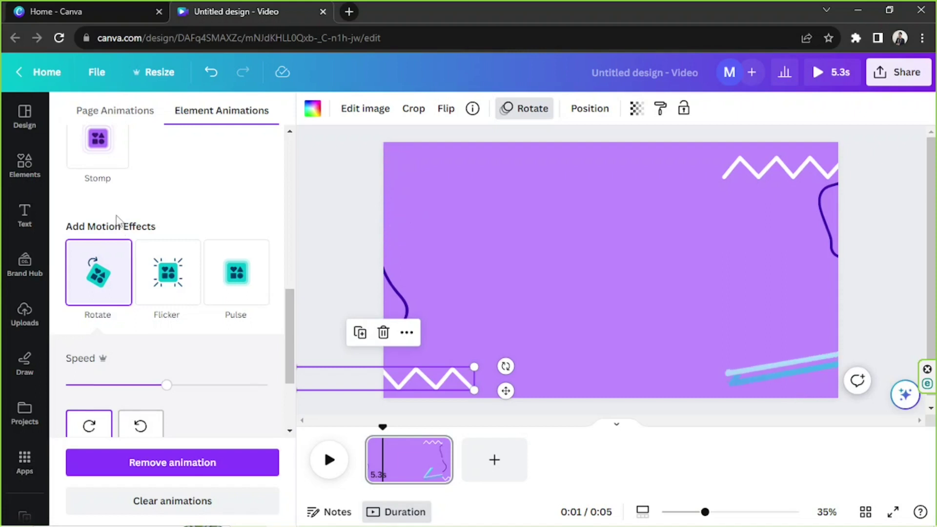
scroll(117, 221, "down", 3)
scroll(121, 212, "up", 2)
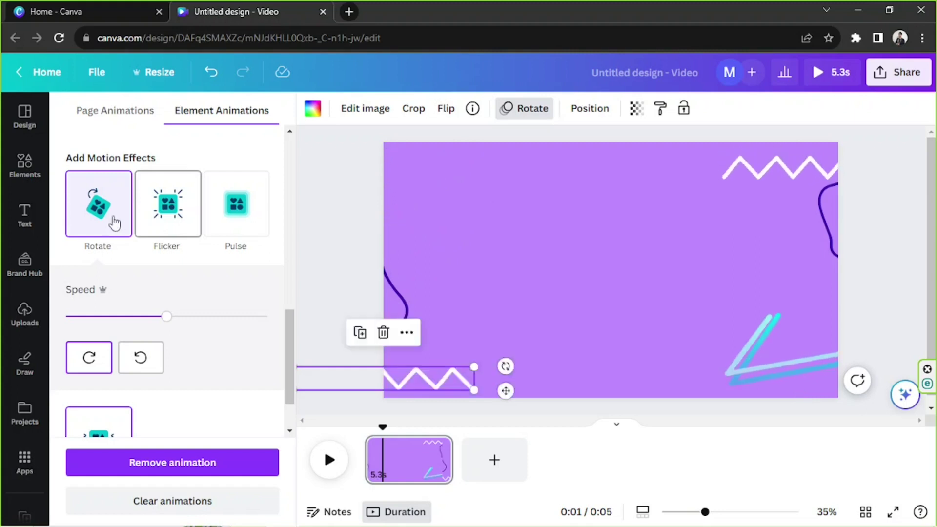
left_click(123, 422)
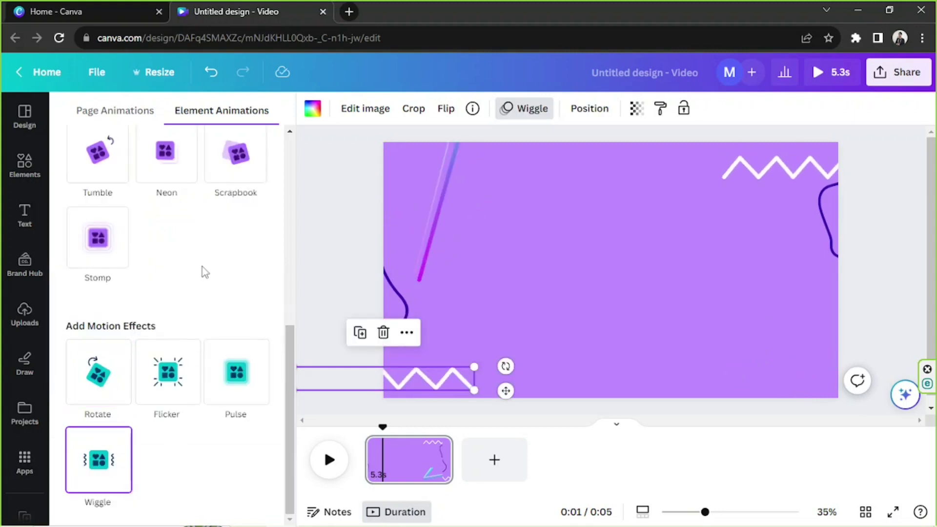
left_click(109, 457)
left_click_drag(166, 454, 102, 454)
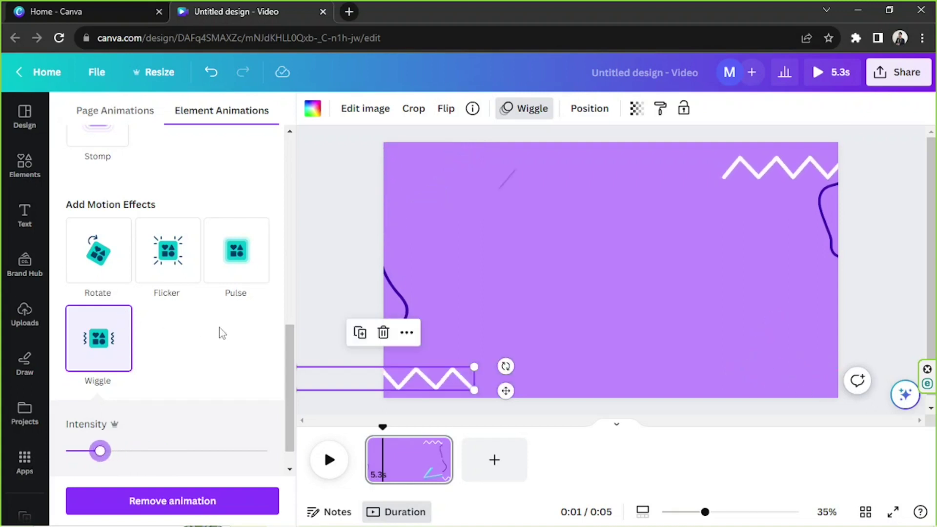
left_click_drag(99, 453, 80, 457)
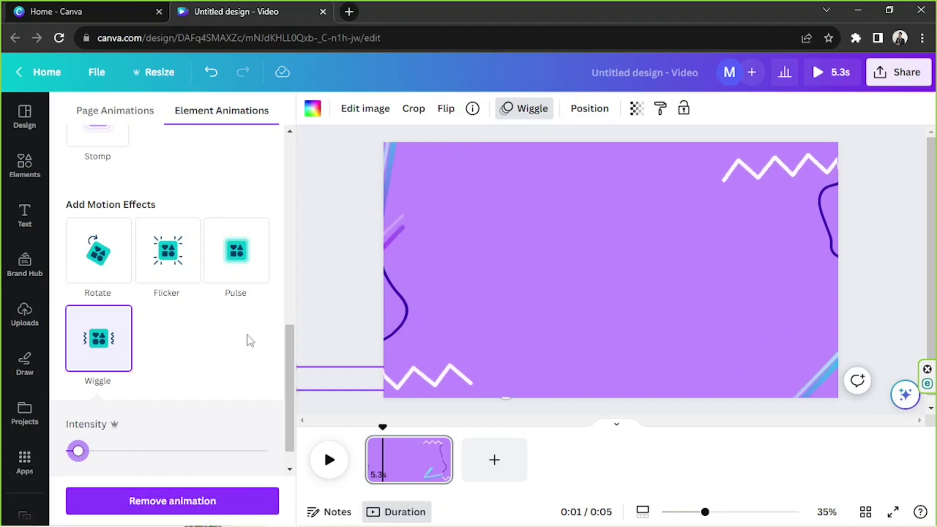
left_click(339, 290)
Create a custom animation for the bottom-left zigzag by dragging it rightward along the bottom
left_click(445, 297)
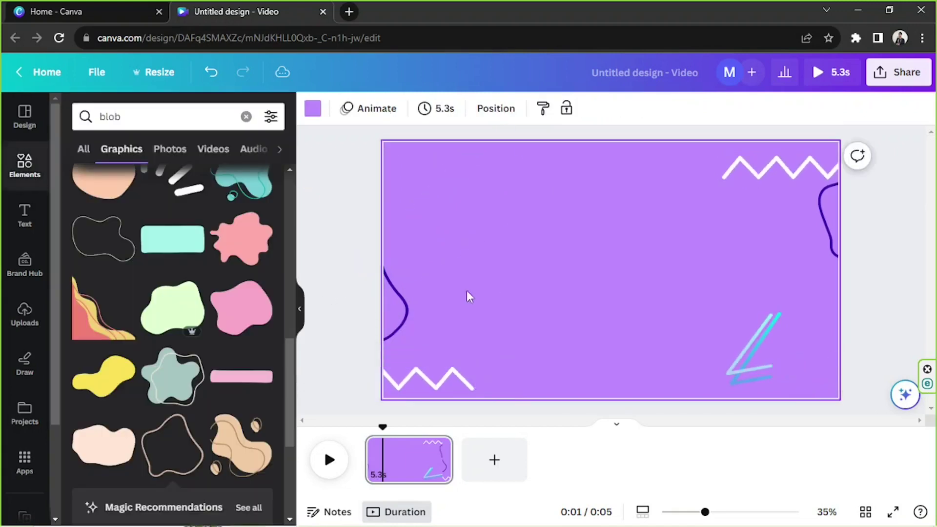
left_click(388, 307)
left_click(438, 379)
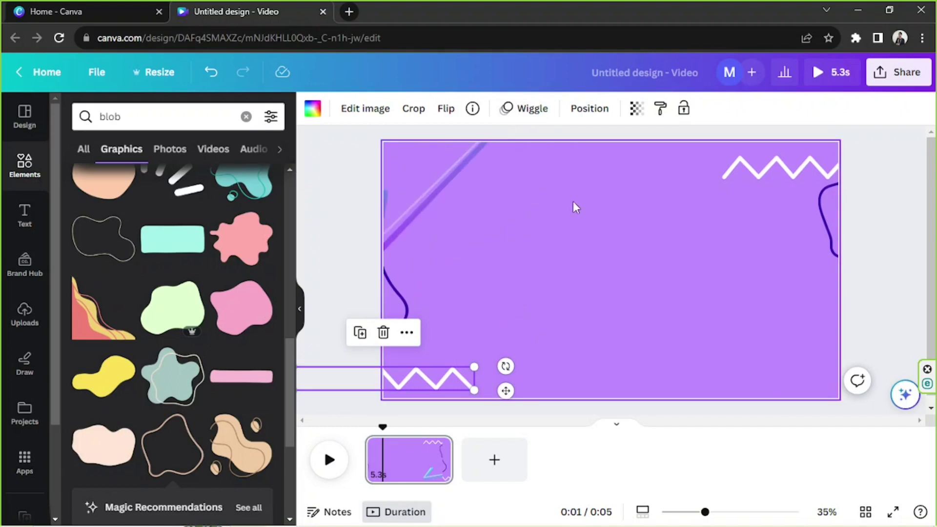
left_click(527, 112)
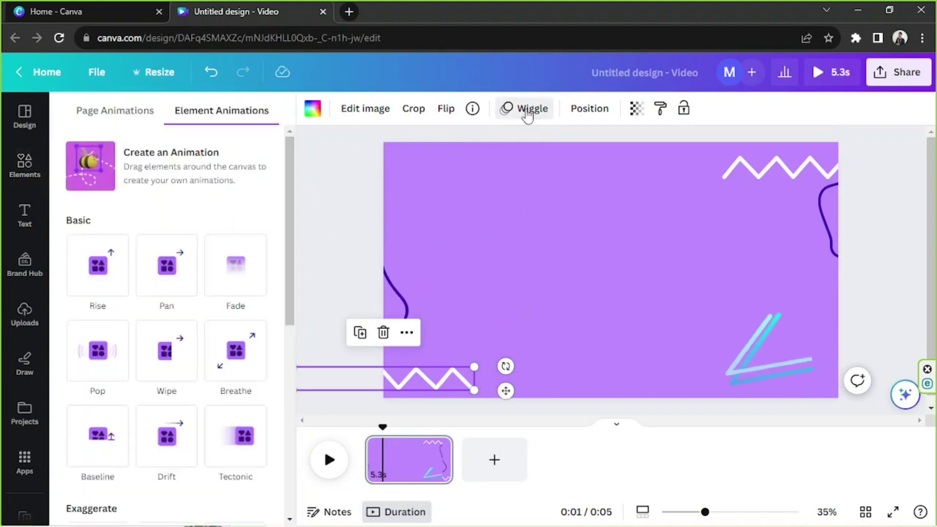
left_click(187, 170)
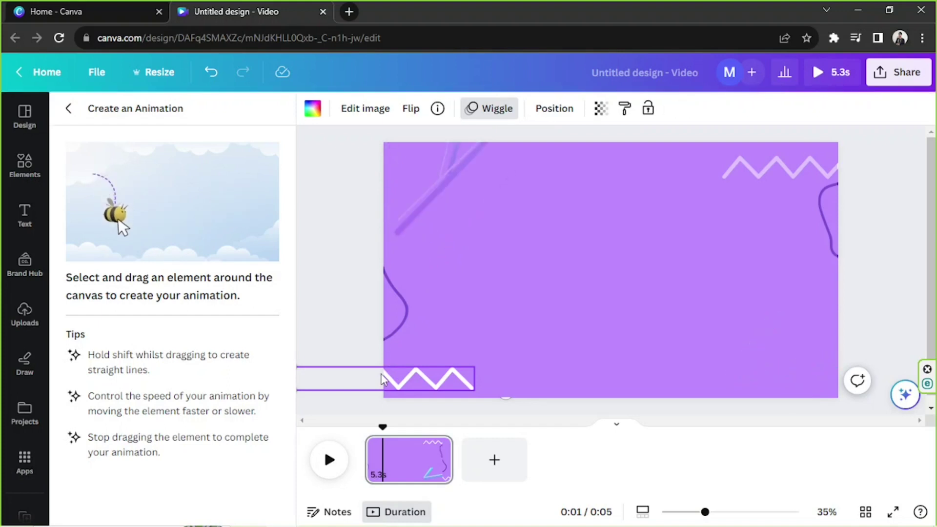
left_click_drag(382, 379, 482, 377)
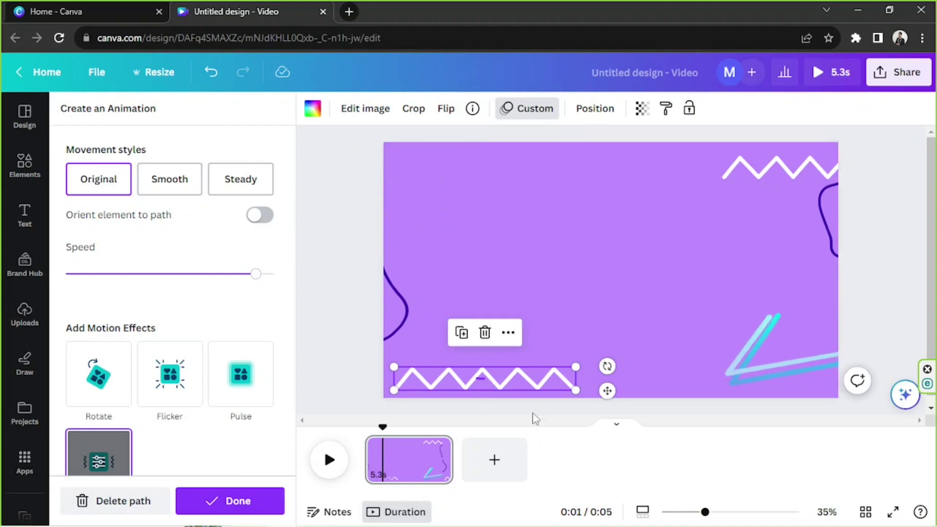
Re-record the zigzag's motion path and set its movement style to Steady, without Orient
left_click(131, 503)
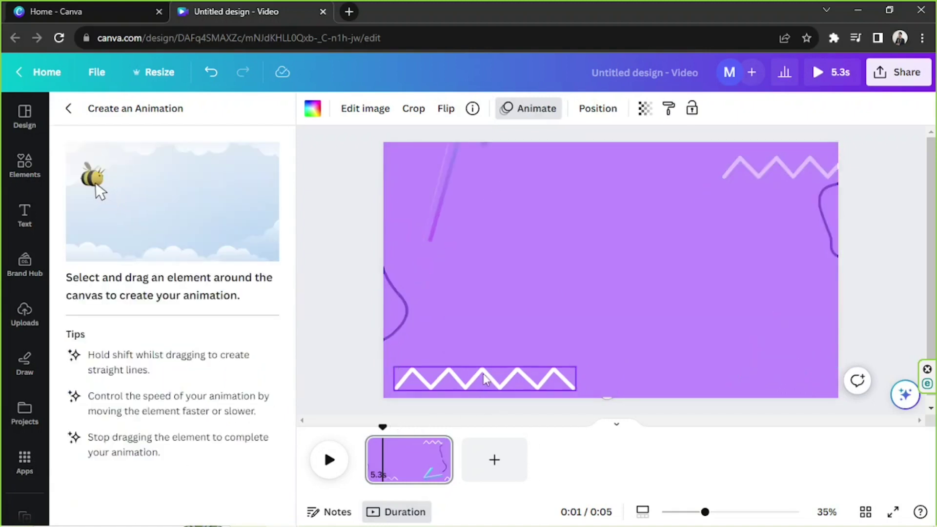
left_click_drag(520, 379, 416, 377)
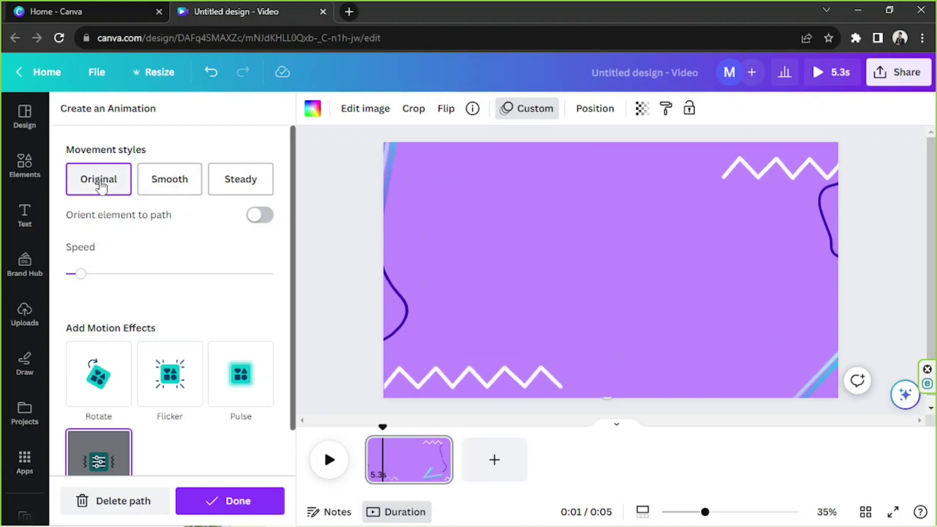
left_click(181, 181)
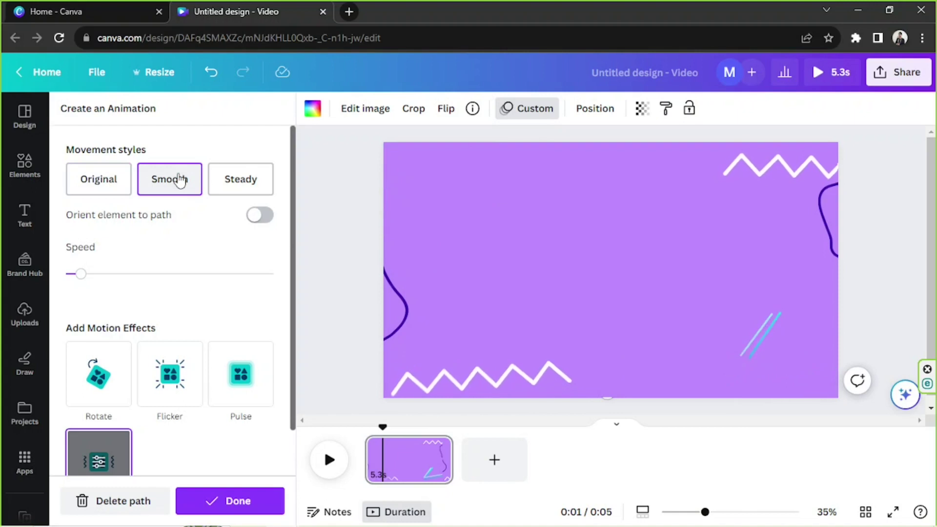
left_click(241, 181)
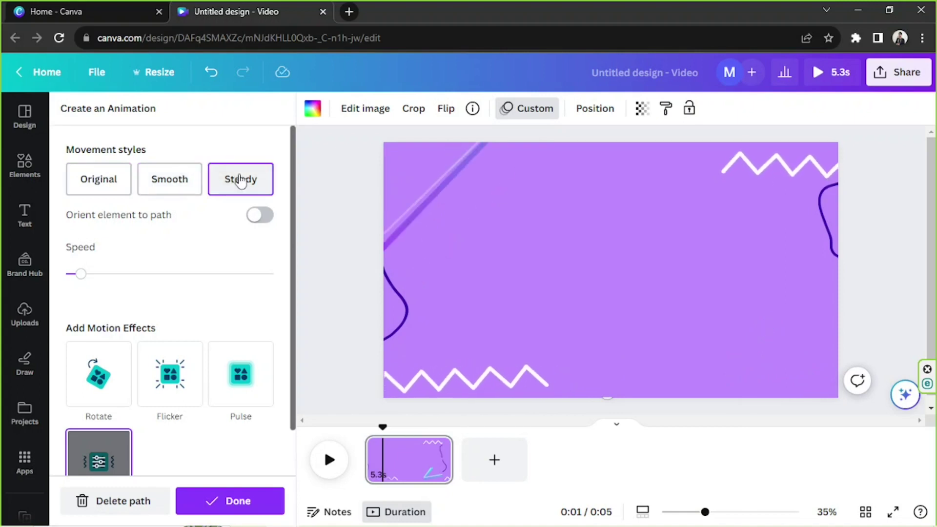
left_click(259, 215)
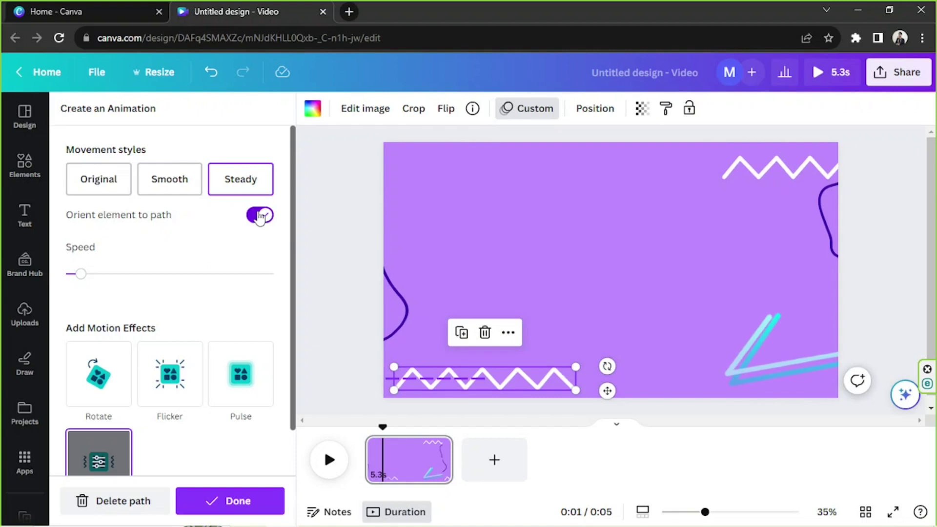
left_click(261, 216)
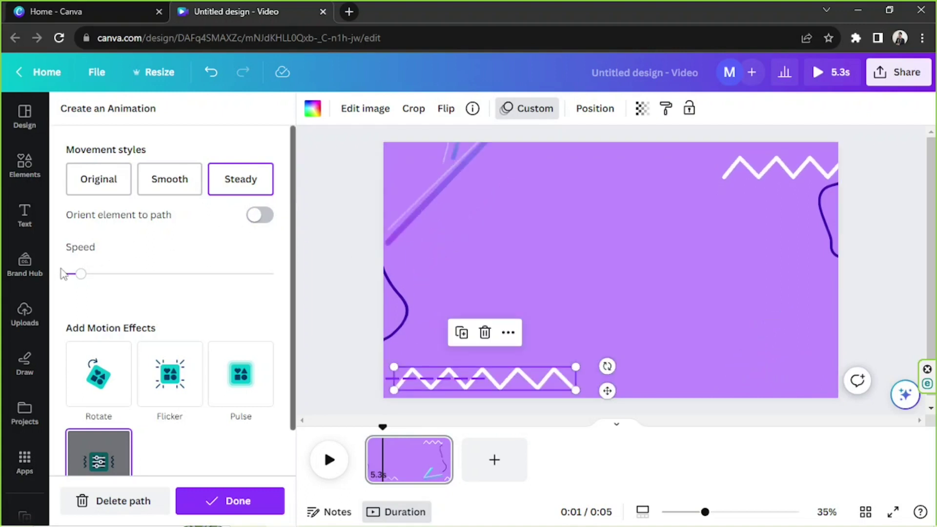
Set the custom animation's speed back to the slowest and finish it
left_click(110, 274)
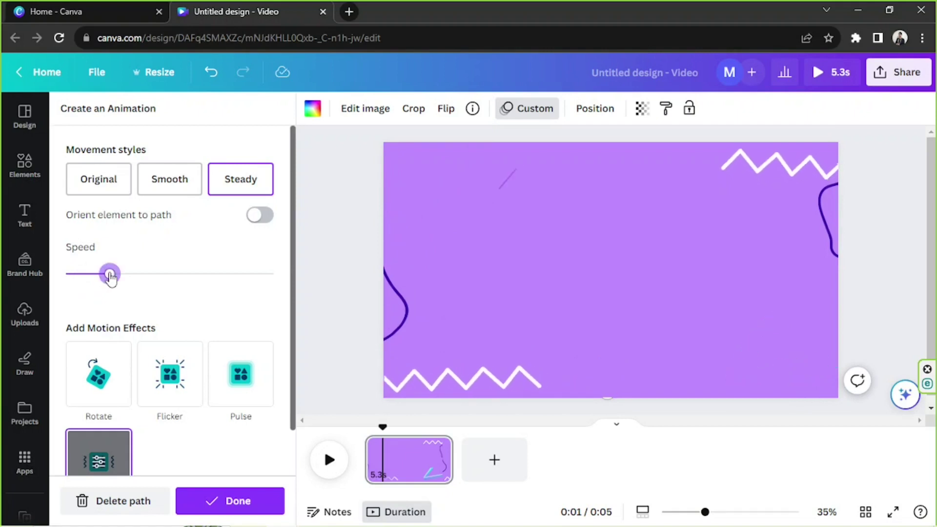
left_click_drag(110, 274, 155, 275)
left_click(215, 276)
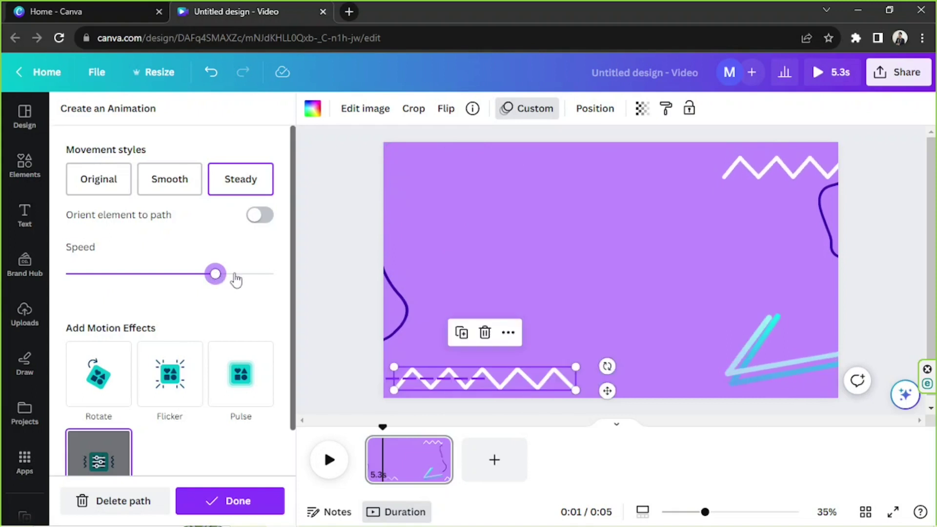
left_click(80, 274)
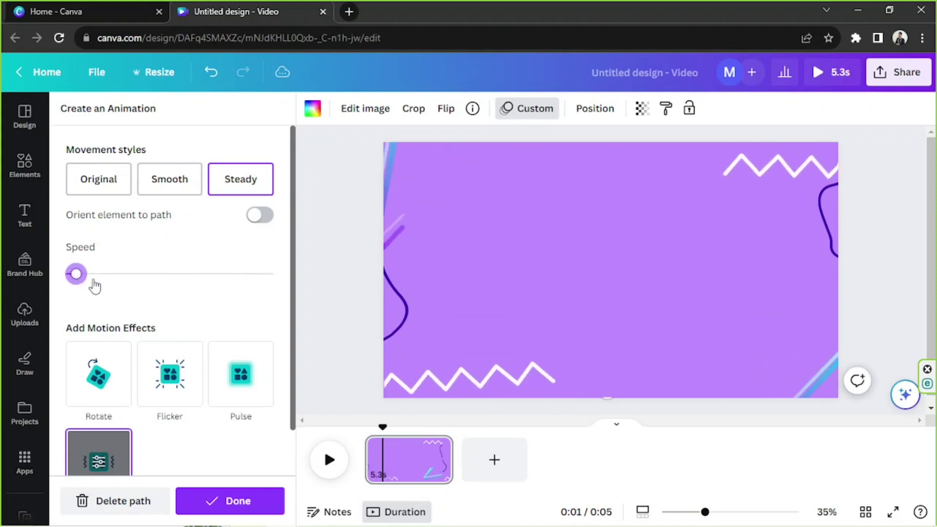
left_click(253, 501)
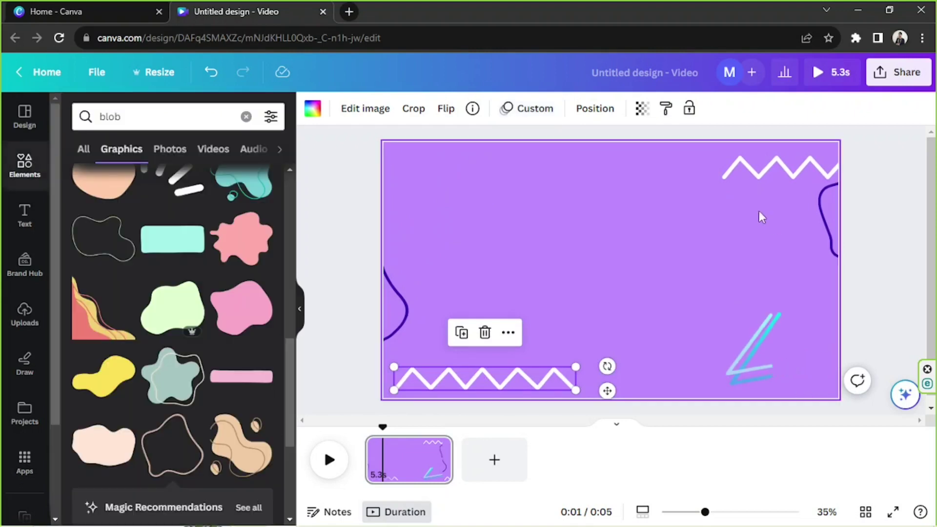
Record a leftward custom path for the top-right zigzag, Smooth style at lowest speed
left_click(755, 174)
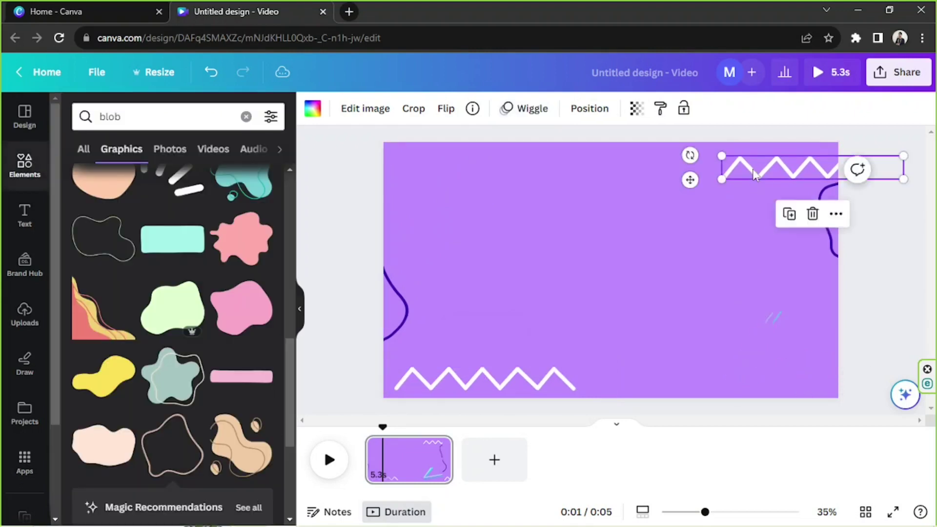
left_click(506, 110)
left_click(176, 173)
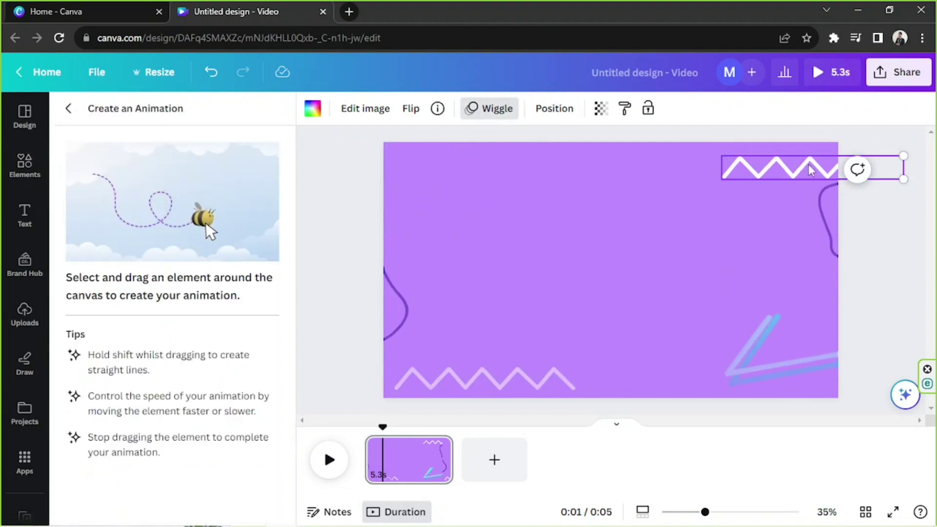
left_click_drag(810, 170, 739, 166)
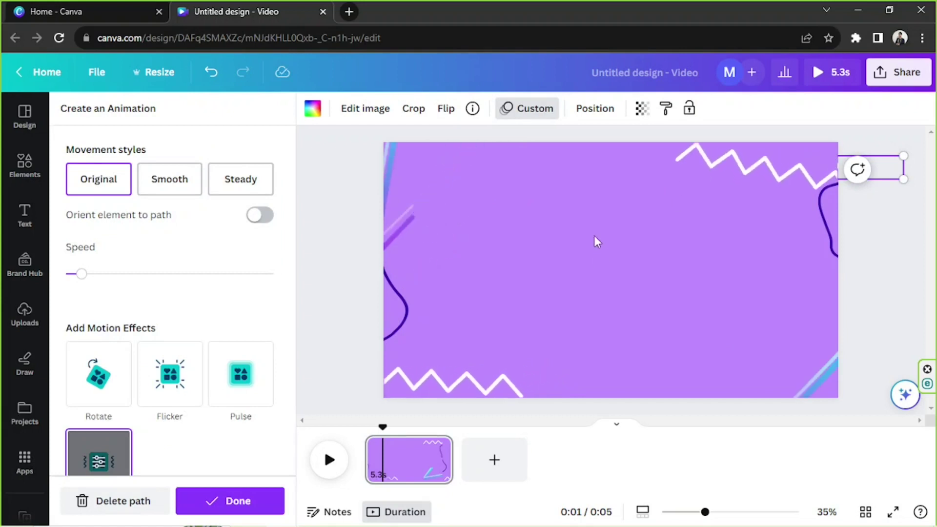
left_click_drag(80, 275, 75, 281)
left_click(171, 183)
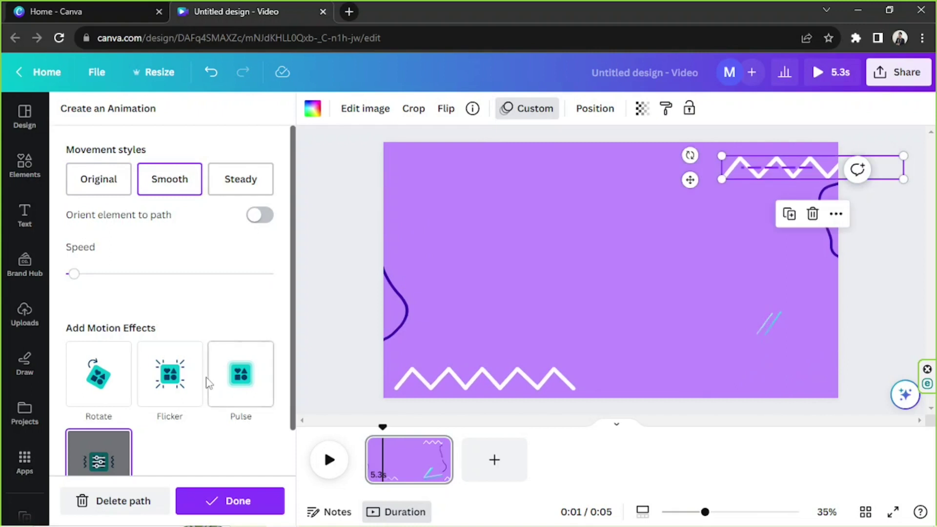
left_click(249, 492)
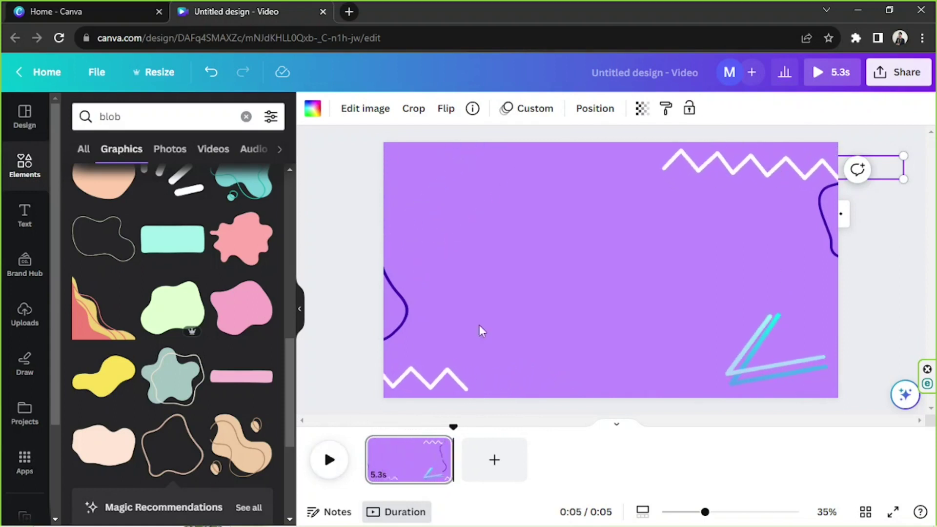
Move the purple curve onto the page's left edge
left_click(640, 264)
left_click(390, 313)
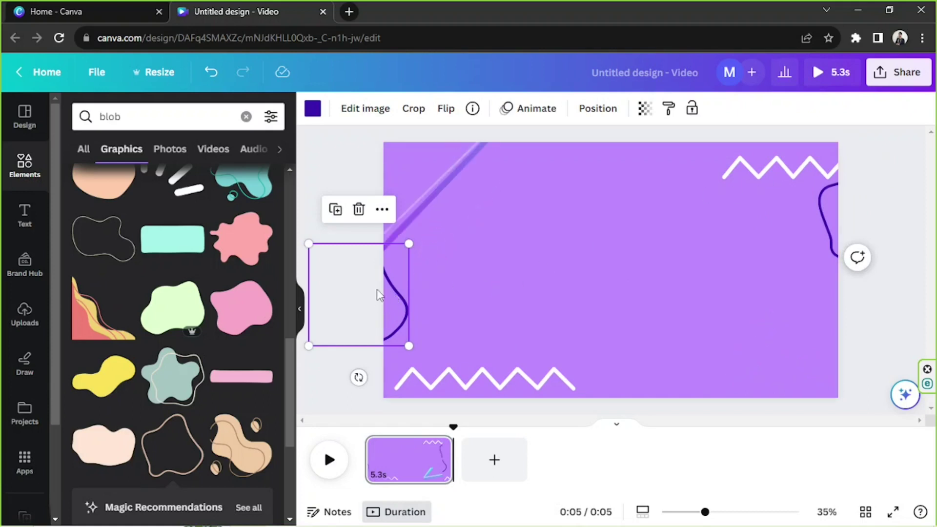
left_click_drag(391, 299, 410, 283)
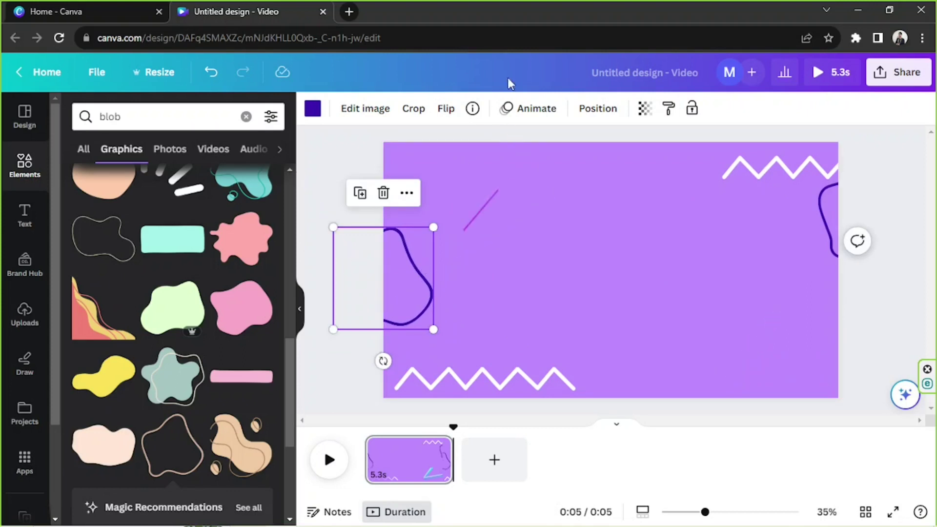
Record a custom motion path for the curve with Smooth movement and Orient off
left_click(526, 111)
left_click(234, 168)
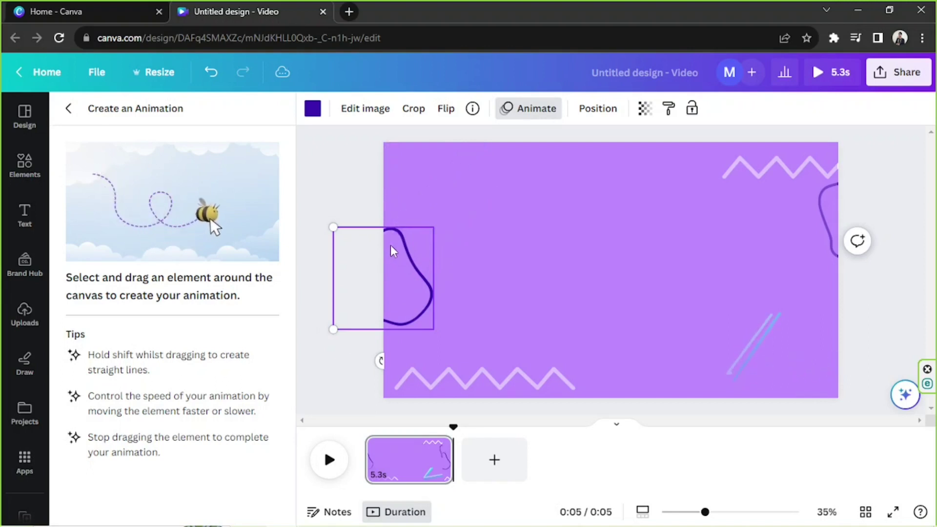
mouse_move(395, 251)
left_mouse_down()
mouse_move(380, 278)
mouse_move(400, 290)
mouse_move(391, 313)
mouse_move(407, 336)
left_mouse_up()
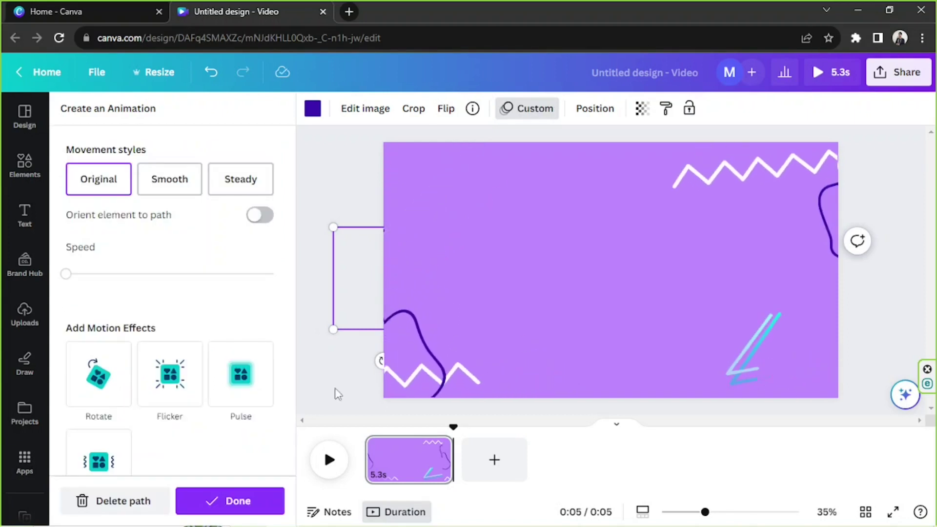
left_click(259, 215)
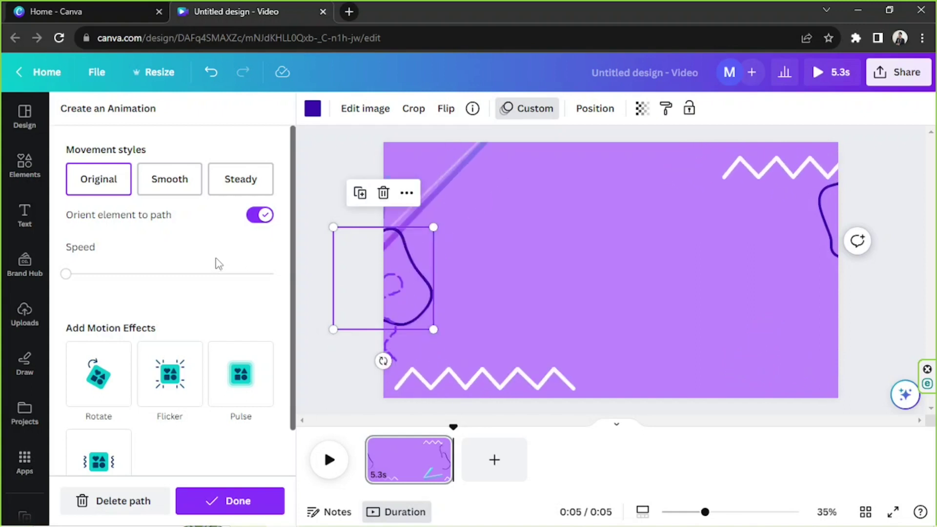
left_click(261, 216)
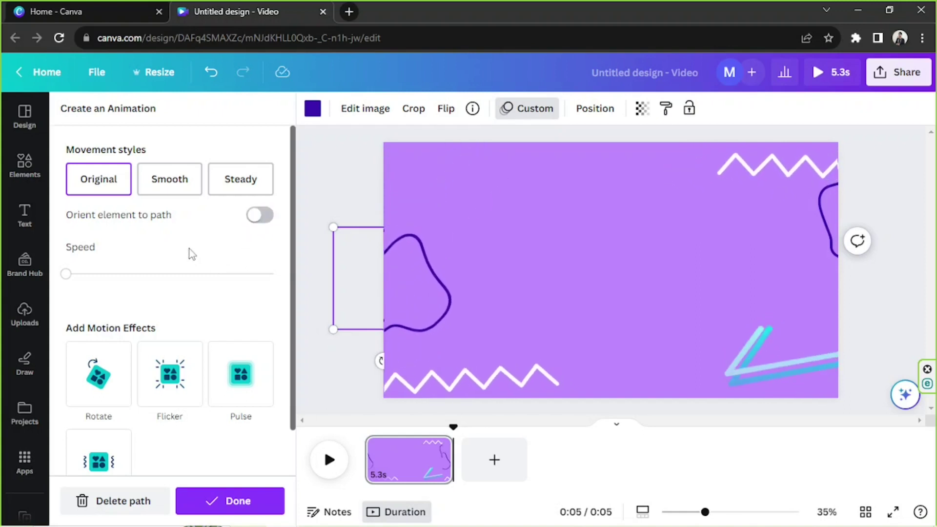
left_click(172, 184)
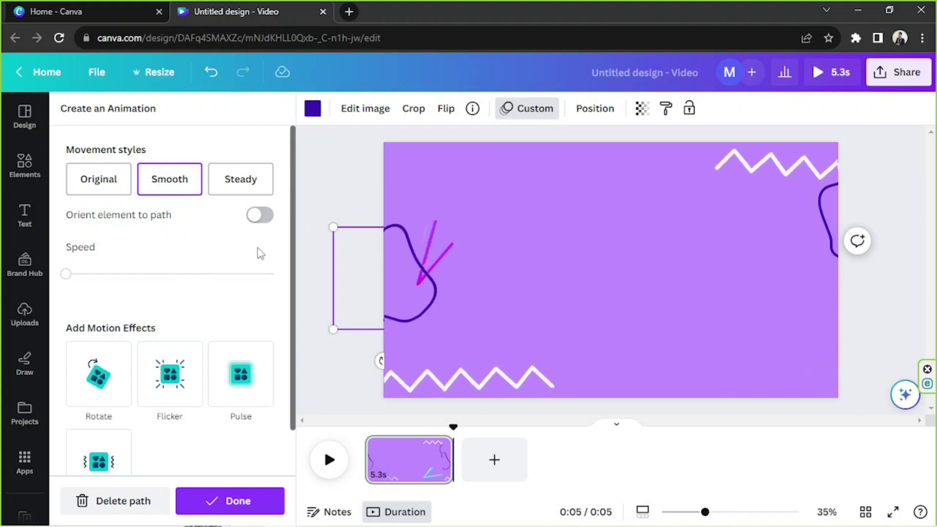
scroll(186, 265, "down", 2)
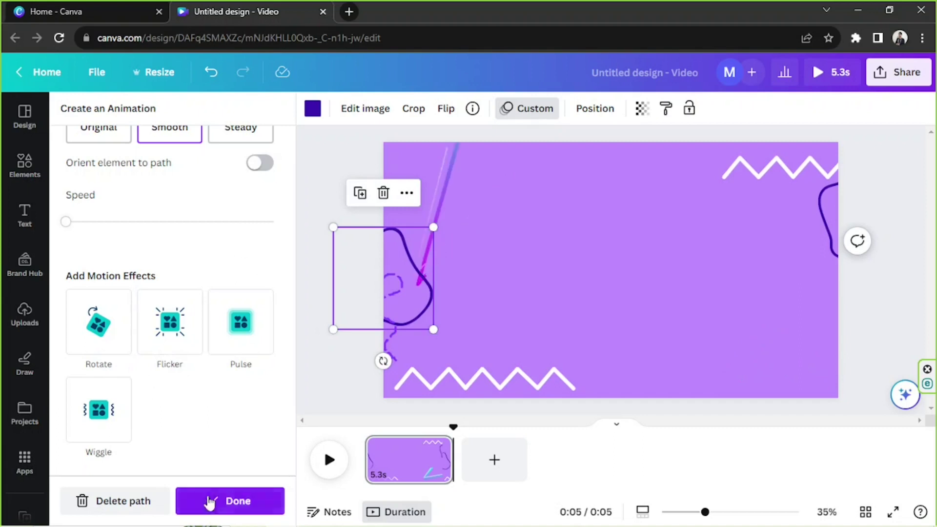
left_click(207, 503)
left_click(595, 334)
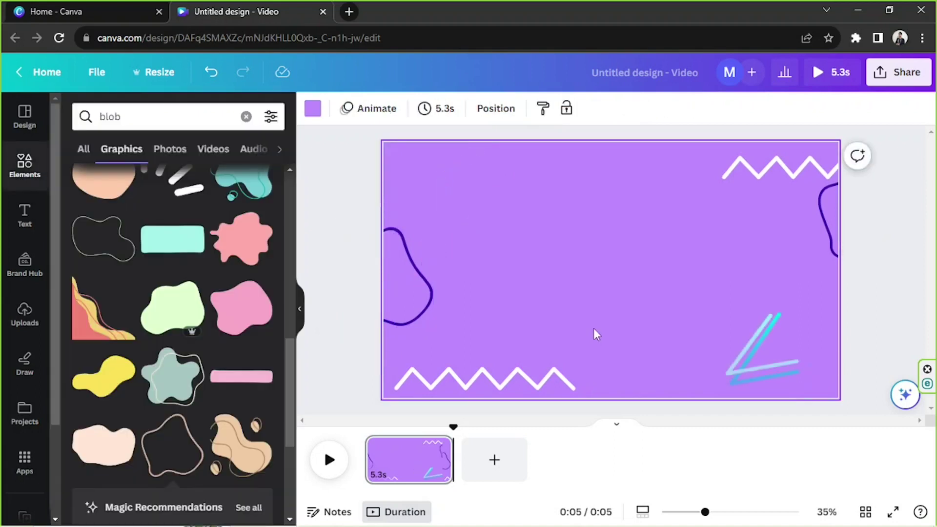
Marquee-check the page elements, clear the selection, and hide the Elements panel
left_click_drag(348, 184, 847, 412)
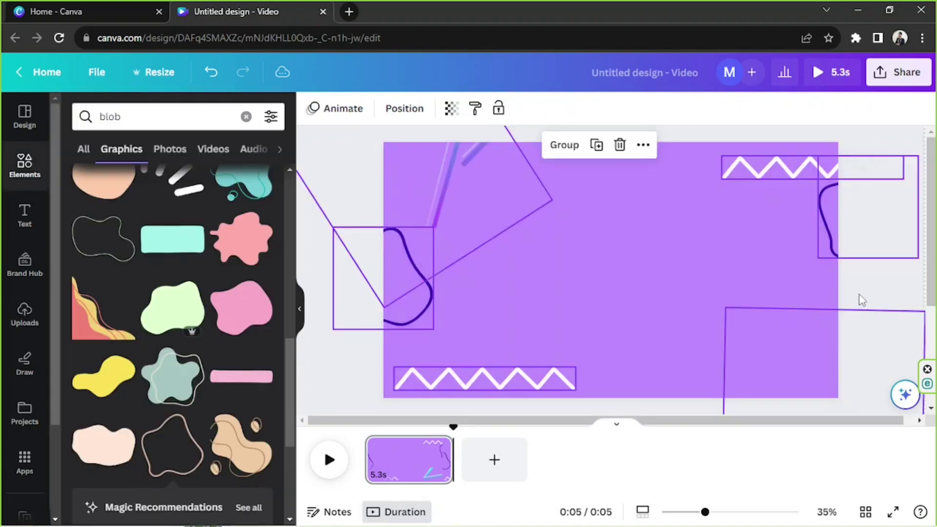
left_click(861, 300)
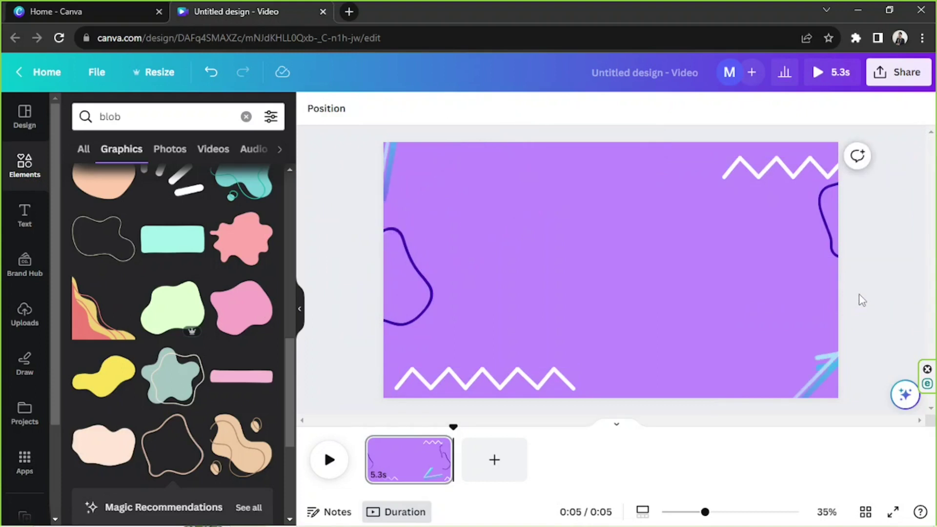
left_click(781, 168)
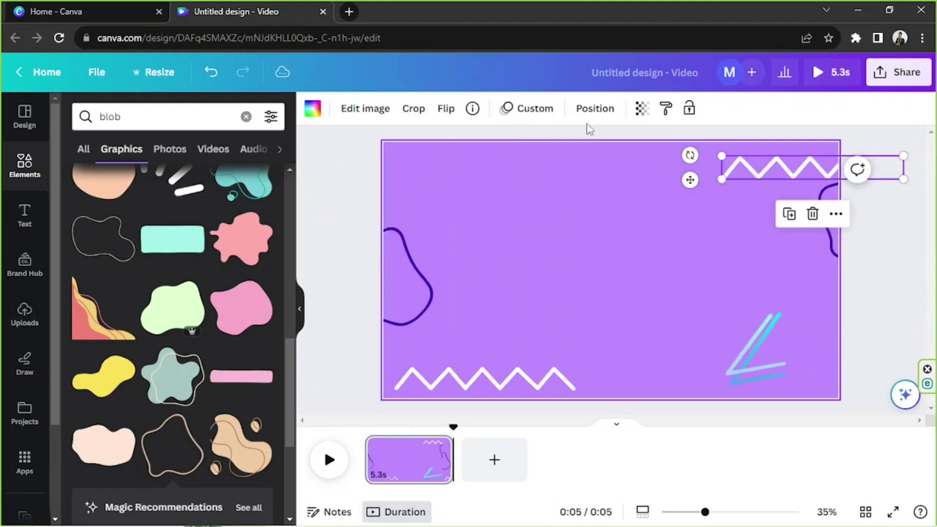
left_click(597, 221)
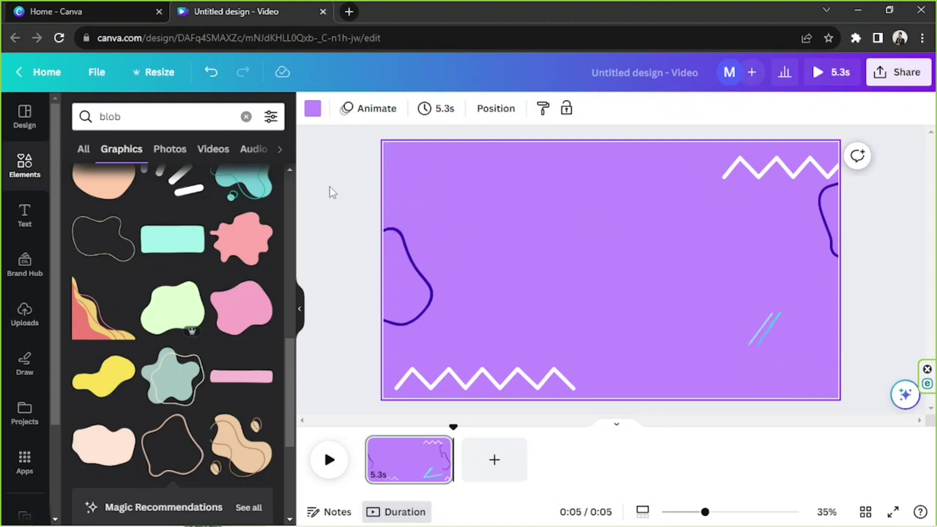
left_click_drag(332, 156, 869, 395)
left_click(324, 174)
left_click_drag(348, 143, 873, 415)
left_click(889, 319)
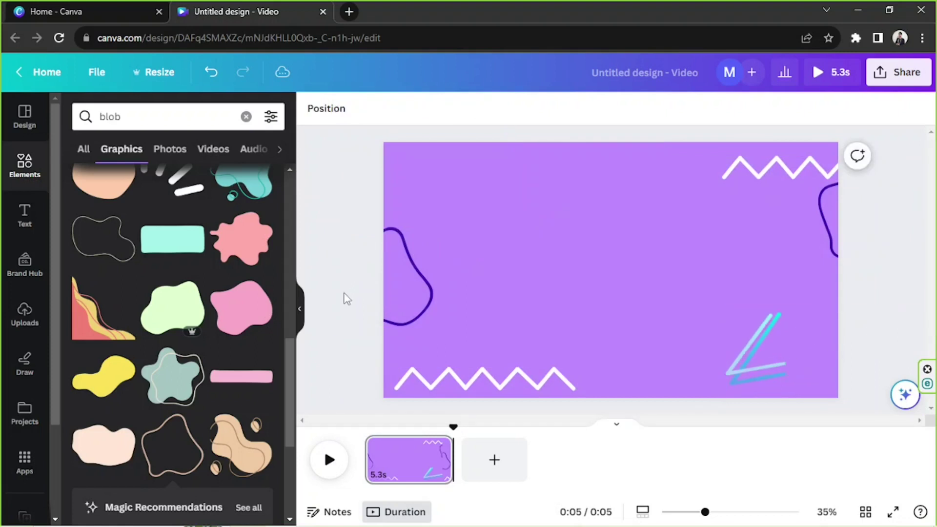
left_click(300, 310)
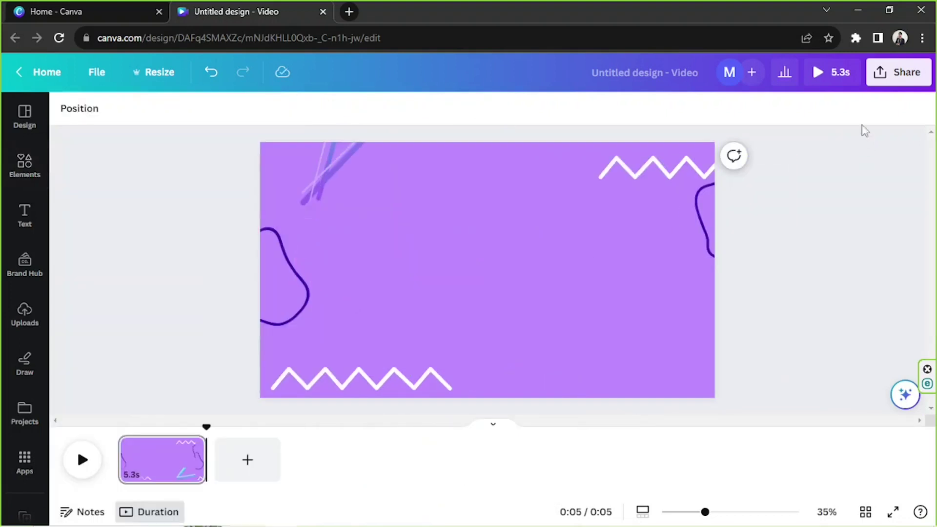
In Share's download options, choose MP4 Video and drag quality up to 4K (UHD)
left_click(898, 89)
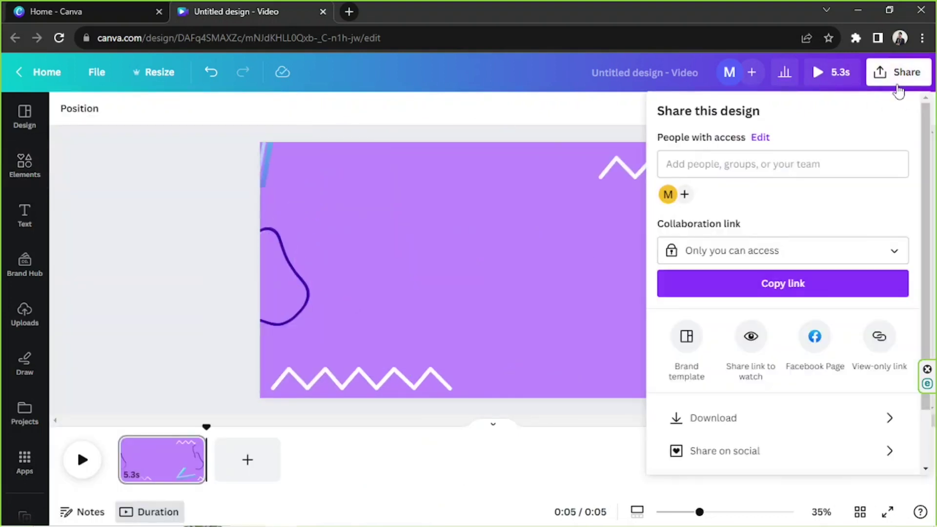
left_click(750, 420)
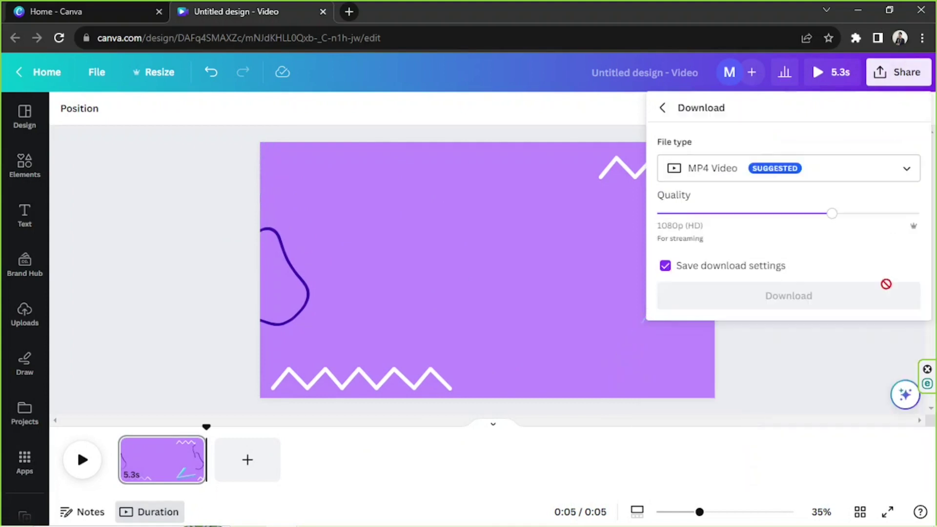
left_click(795, 167)
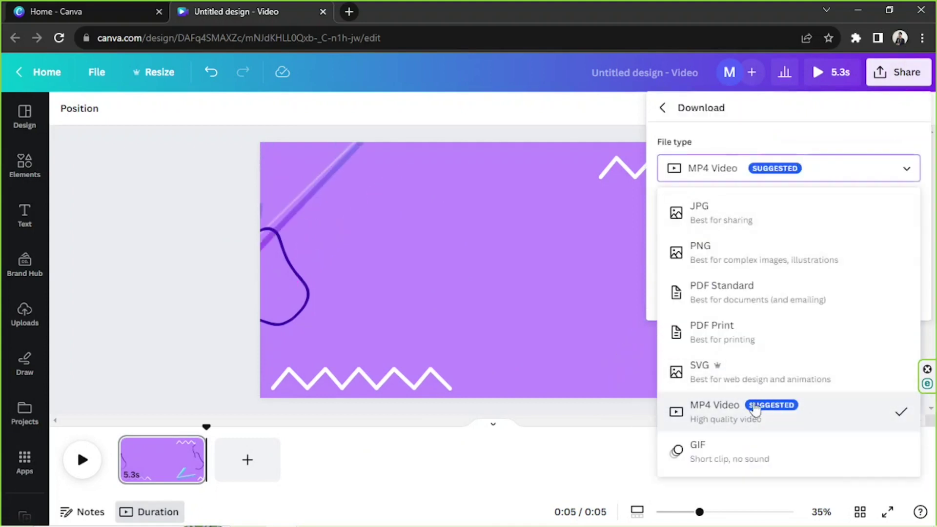
left_click(755, 411)
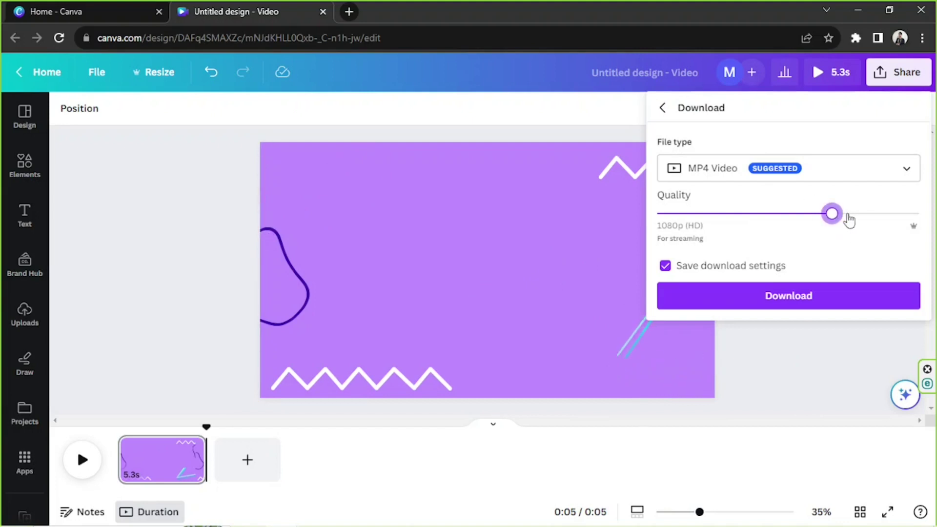
left_click_drag(881, 219, 921, 213)
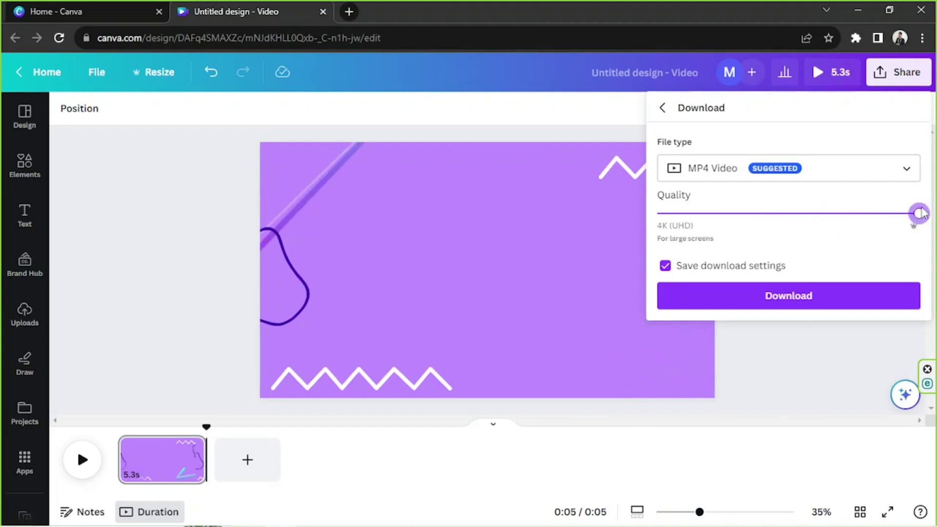